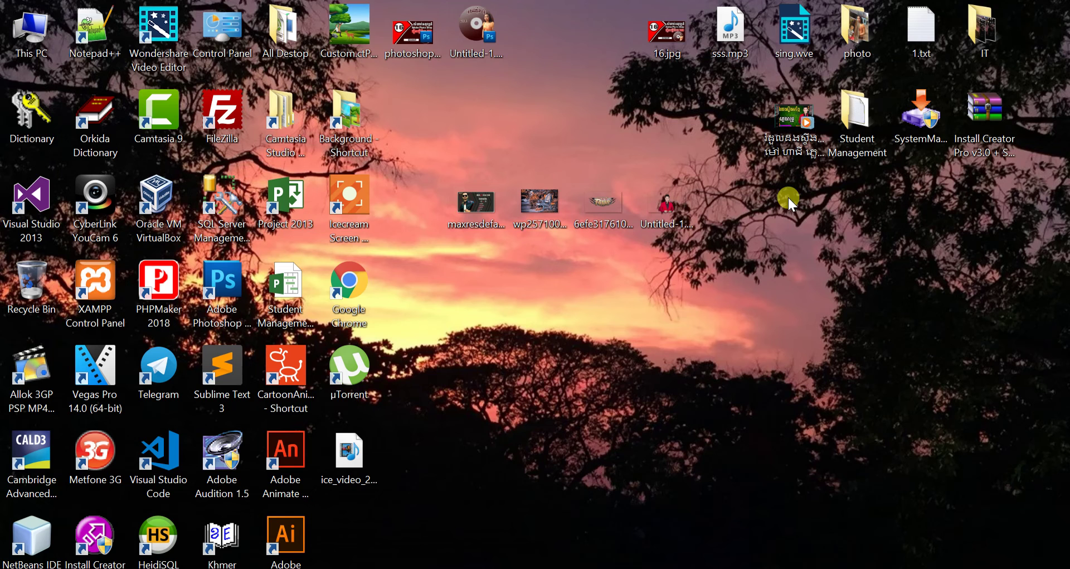
Preview the poster image, launch Photoshop CS5, and bring up the Open dialog on the Desktop
double_click(469, 203)
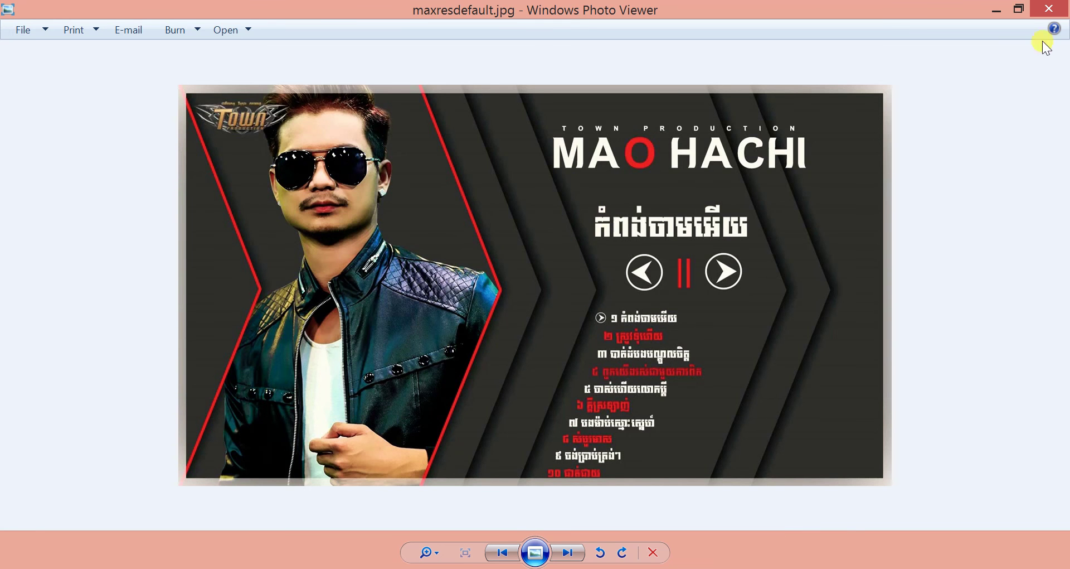
left_click(1050, 9)
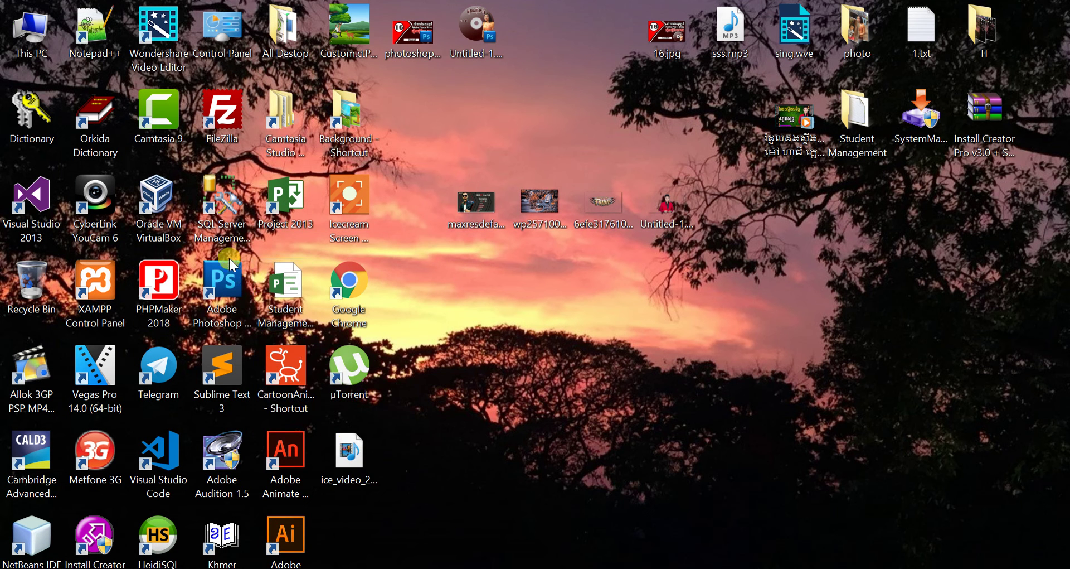
right_click(223, 290)
left_click(268, 238)
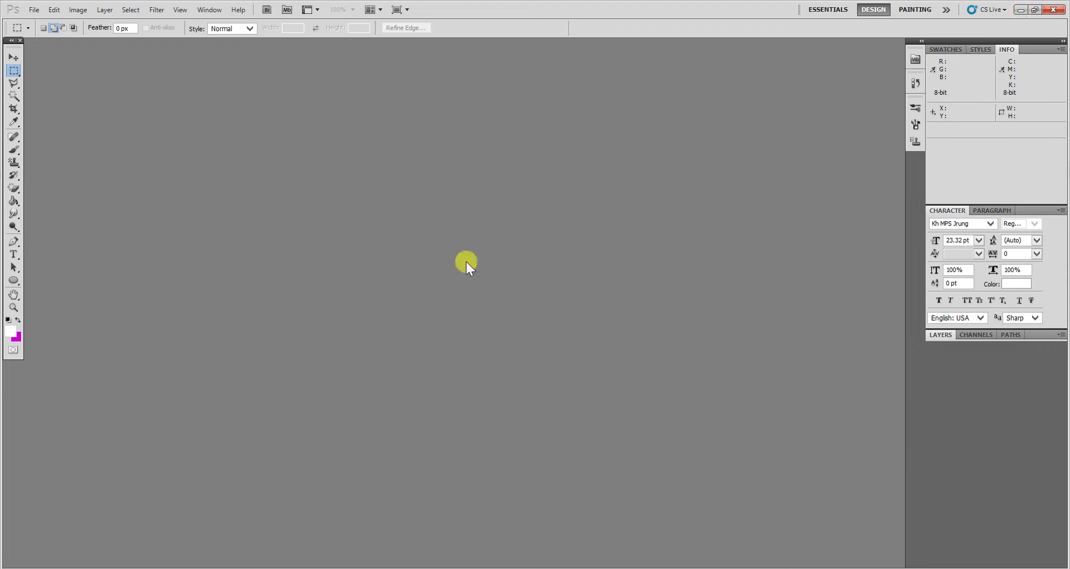
double_click(466, 262)
mouse_move(752, 108)
left_mouse_down()
mouse_move(770, 136)
mouse_move(772, 192)
left_mouse_up()
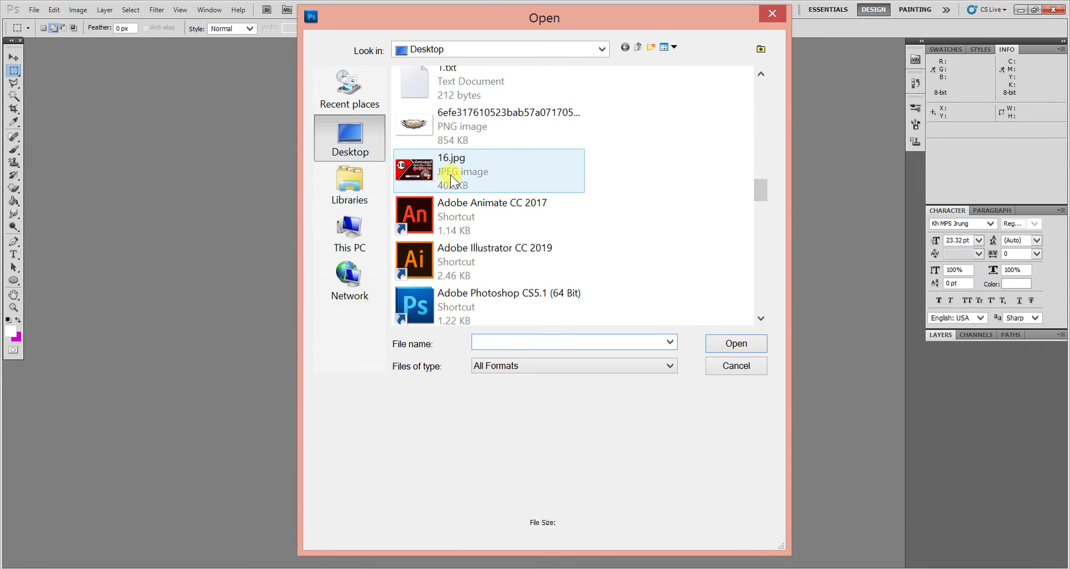
Open maxresdefault.jpg, wp2571006.jpg, the long-named PNG and Untitled-1.png together
left_click_drag(754, 189, 761, 239)
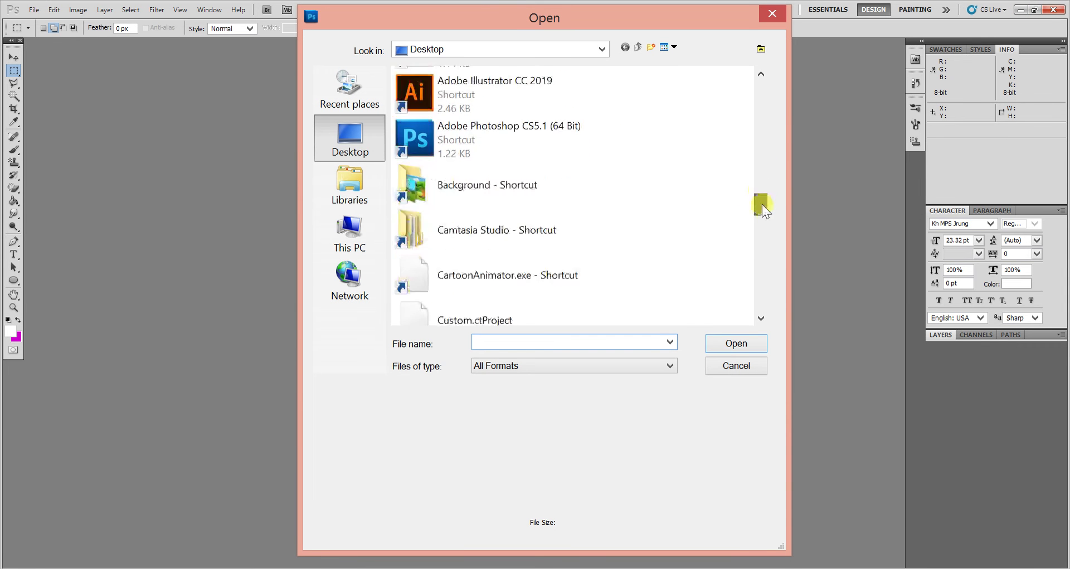
left_click(484, 196)
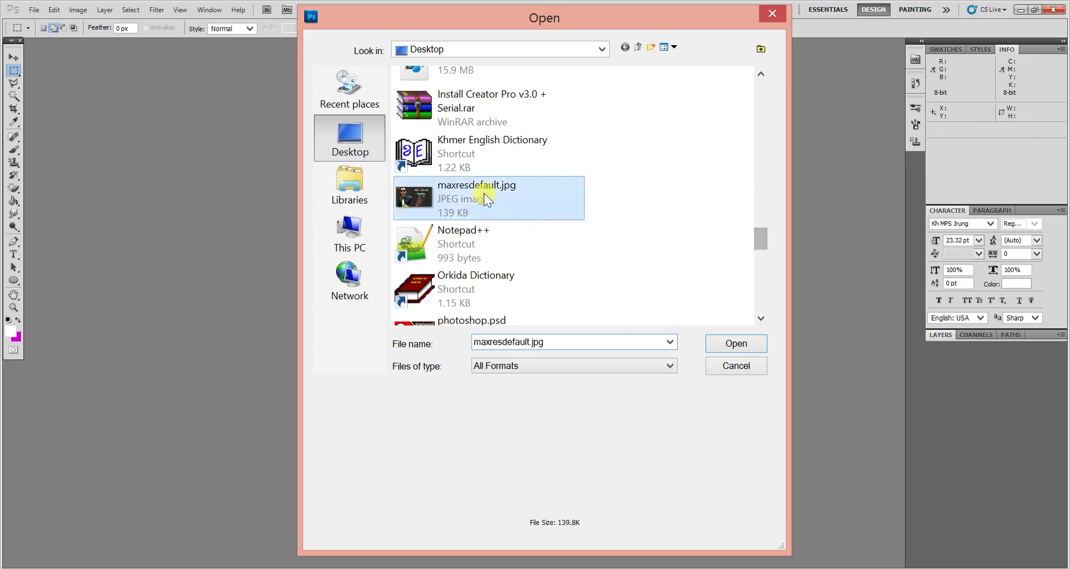
left_click_drag(765, 239, 761, 269)
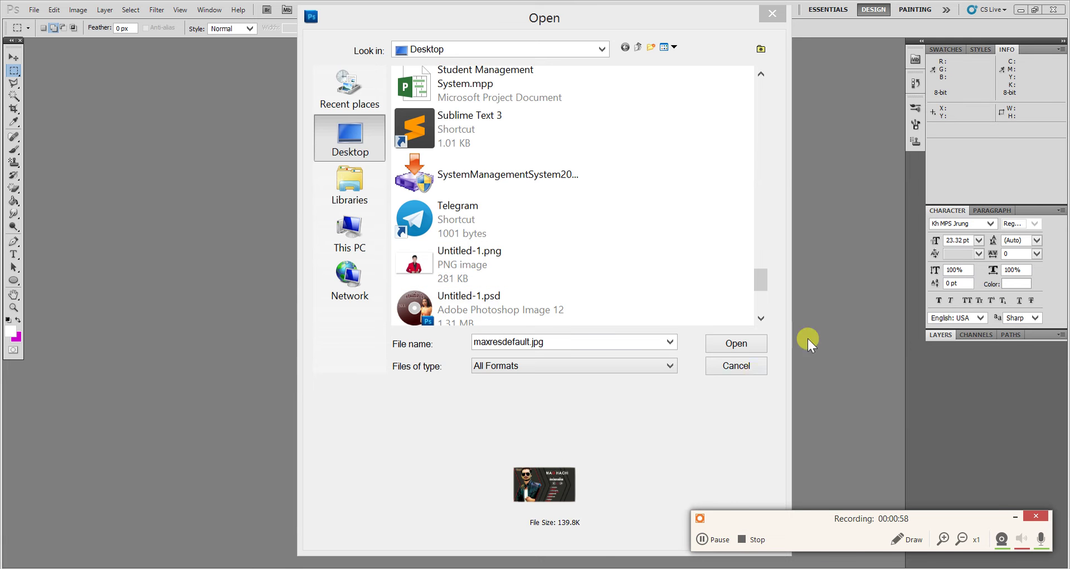
mouse_move(764, 278)
left_mouse_down()
mouse_move(763, 297)
mouse_move(765, 172)
mouse_move(774, 180)
left_mouse_up()
left_click(497, 228, "ctrl")
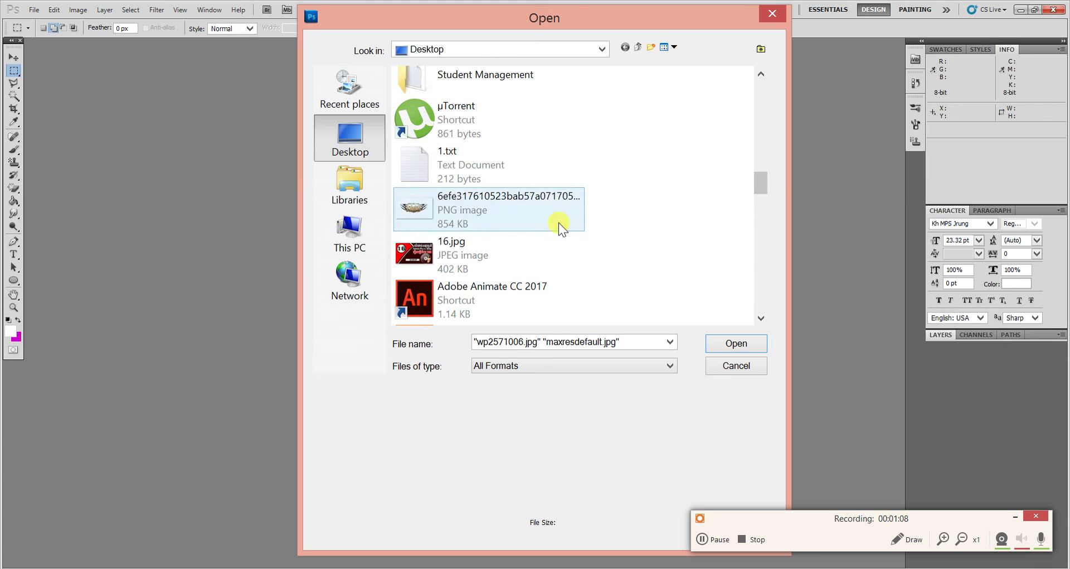
left_click(558, 222)
mouse_move(761, 172)
left_mouse_down()
mouse_move(755, 82)
mouse_move(761, 274)
left_mouse_up()
left_click(494, 232, "ctrl")
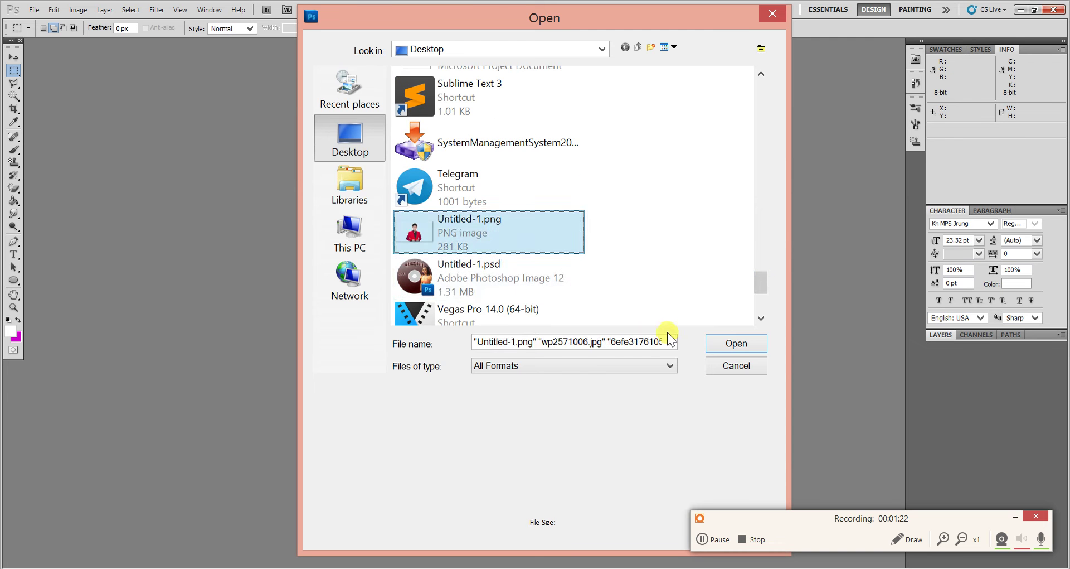
left_click(736, 345)
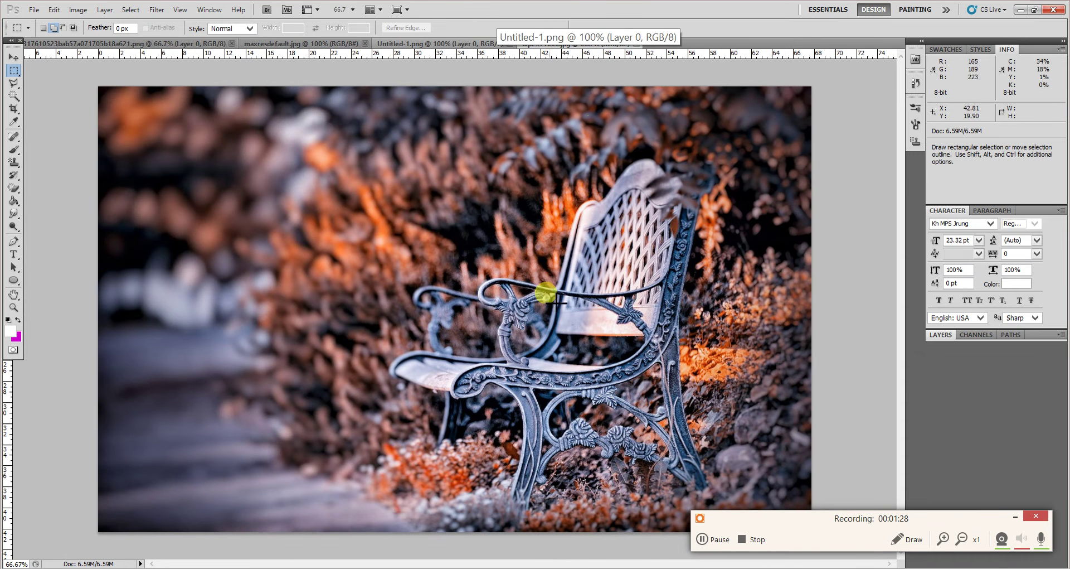
Float maxresdefault.jpg in its own window and select the entire poster
left_click(440, 48)
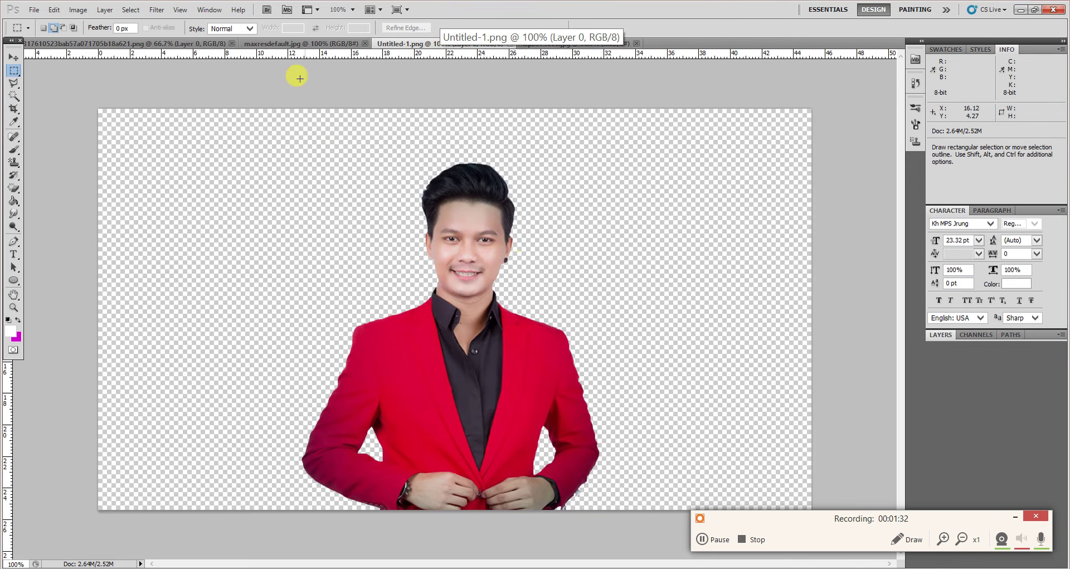
left_click(286, 43)
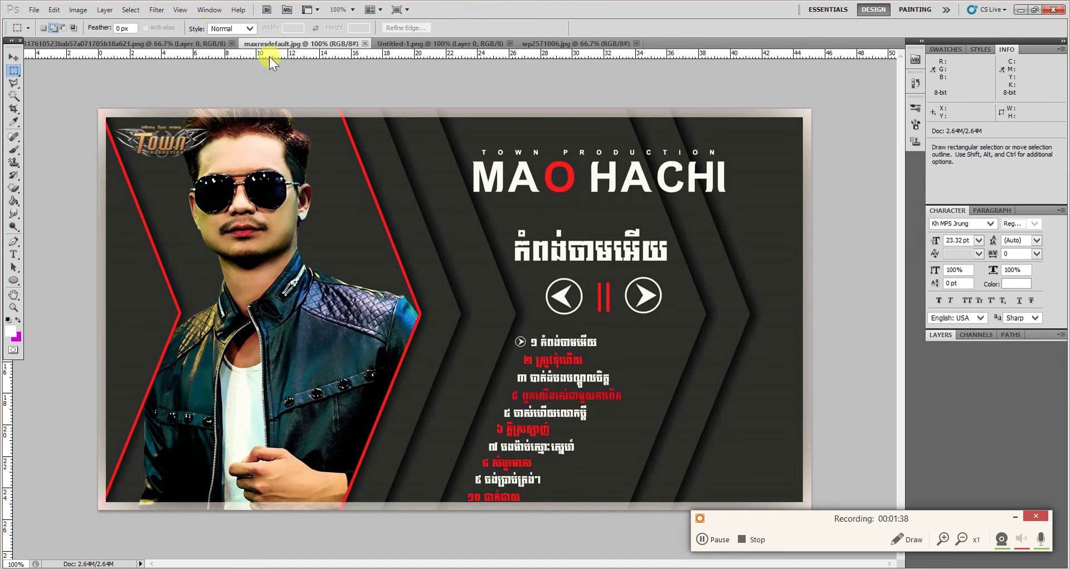
mouse_move(301, 43)
left_mouse_down()
mouse_move(264, 107)
mouse_move(286, 121)
left_mouse_up()
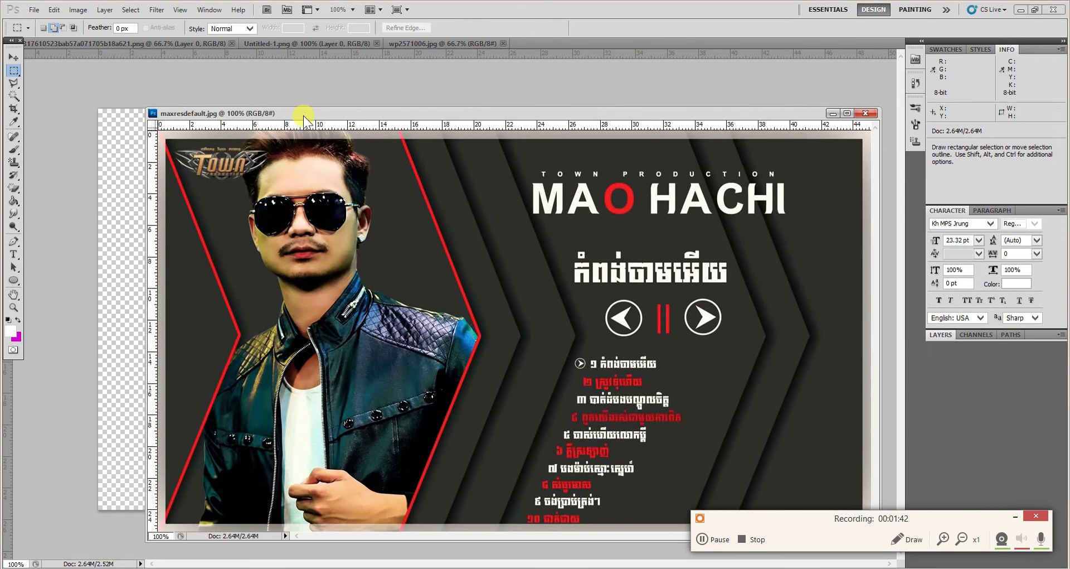
key("ctrl+a")
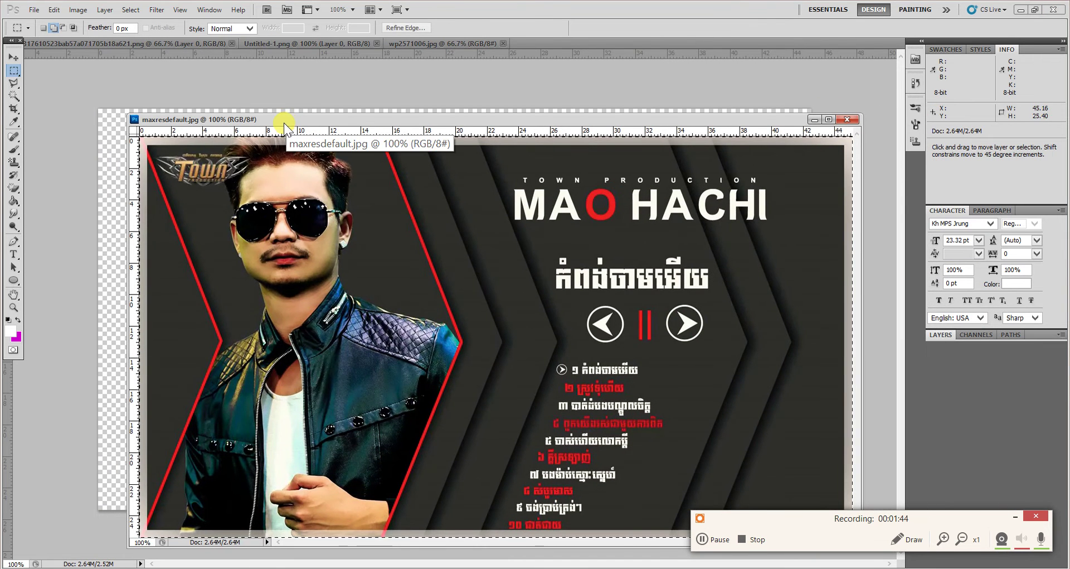
Create a white 1280×720 document, float it in its own window, and close the poster
key("ctrl+n")
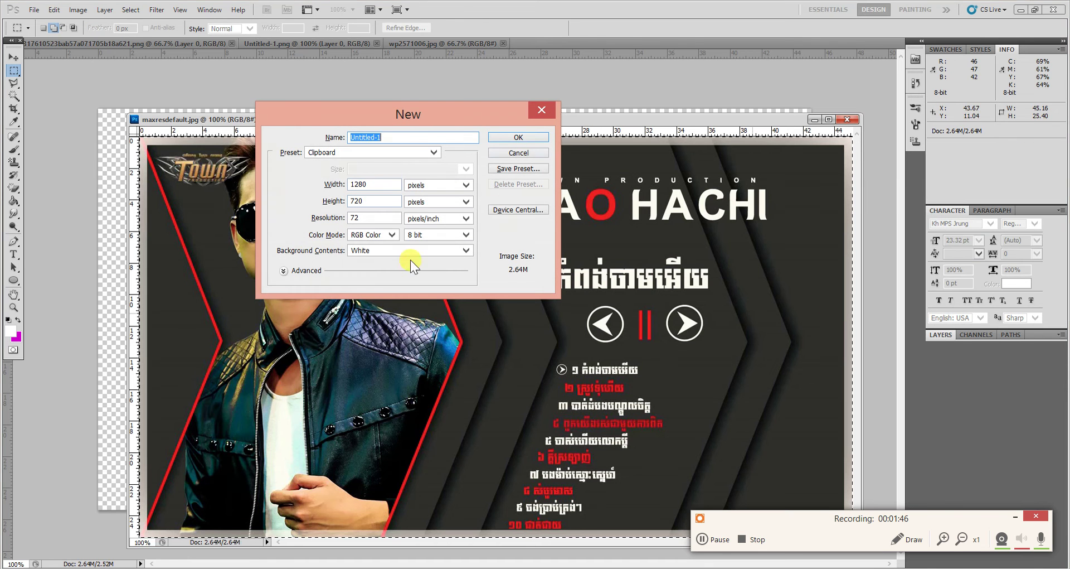
left_click(518, 138)
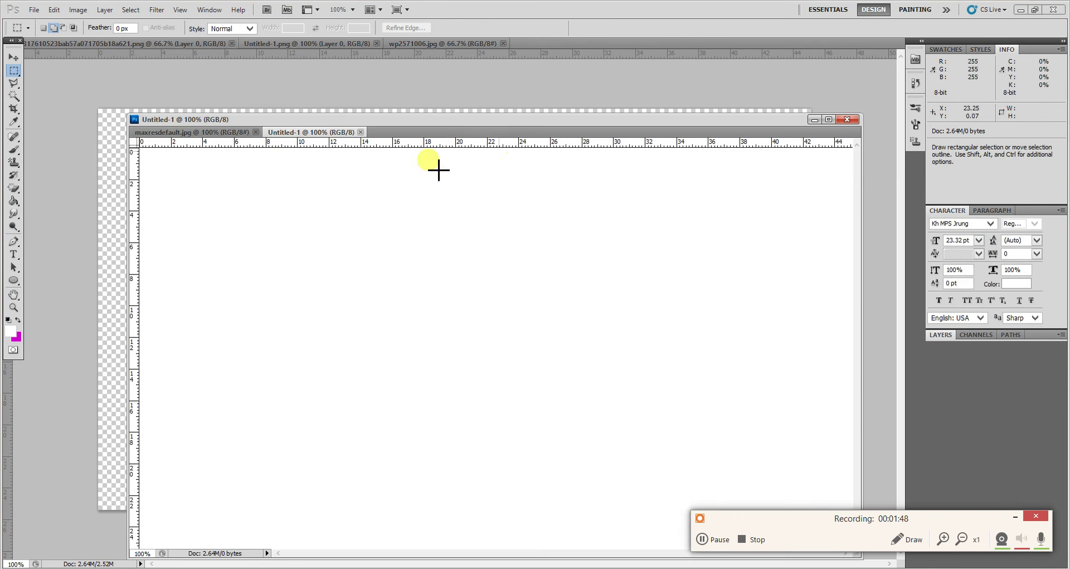
left_click_drag(311, 133, 418, 226)
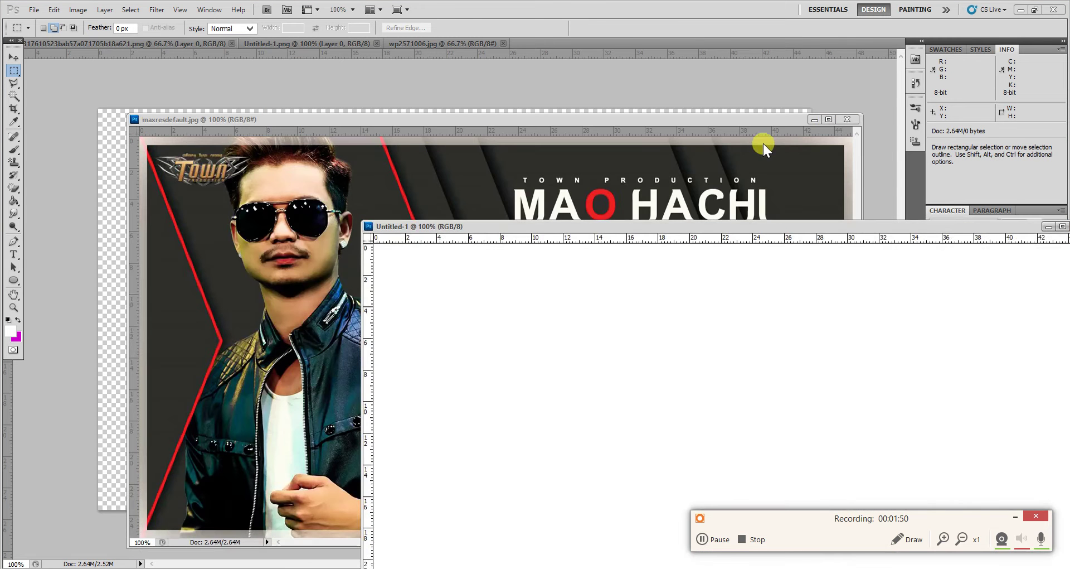
left_click(843, 119)
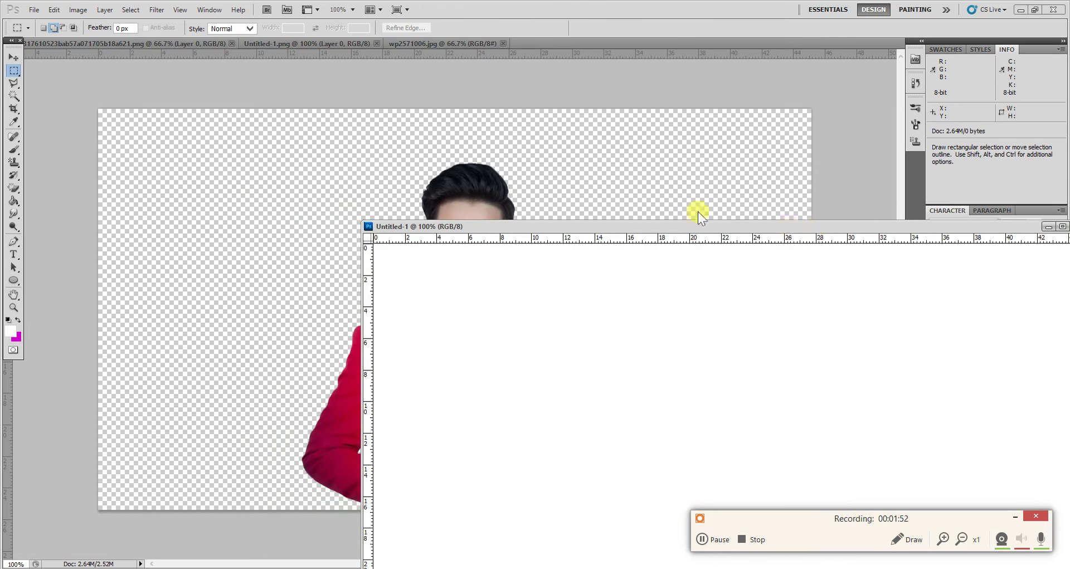
Move the blank document window up and left and enlarge it
left_click_drag(697, 226, 458, 170)
left_click(703, 539)
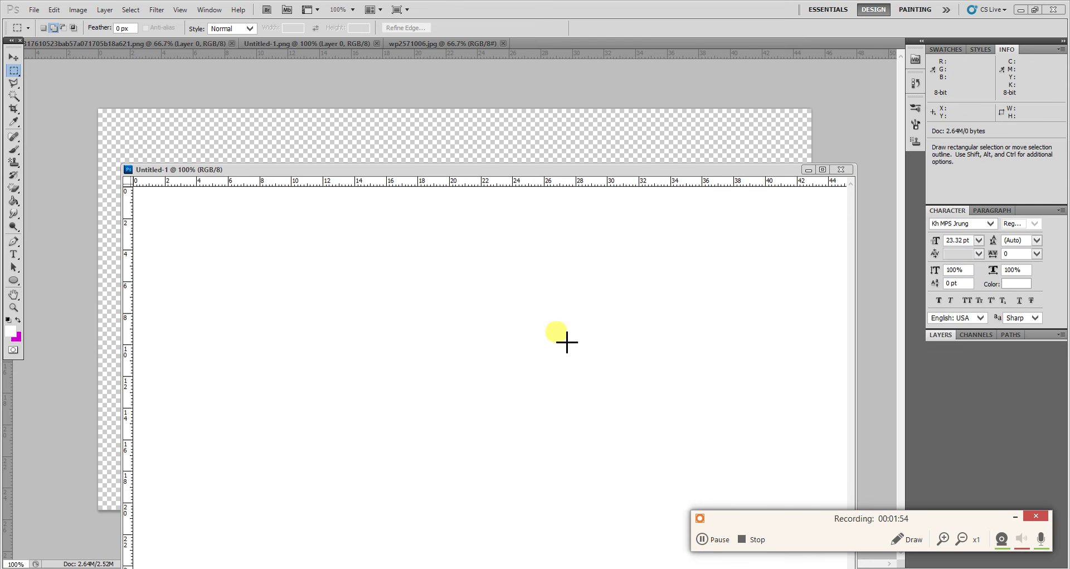
mouse_move(445, 170)
left_mouse_down()
mouse_move(353, 126)
mouse_move(349, 114)
left_mouse_up()
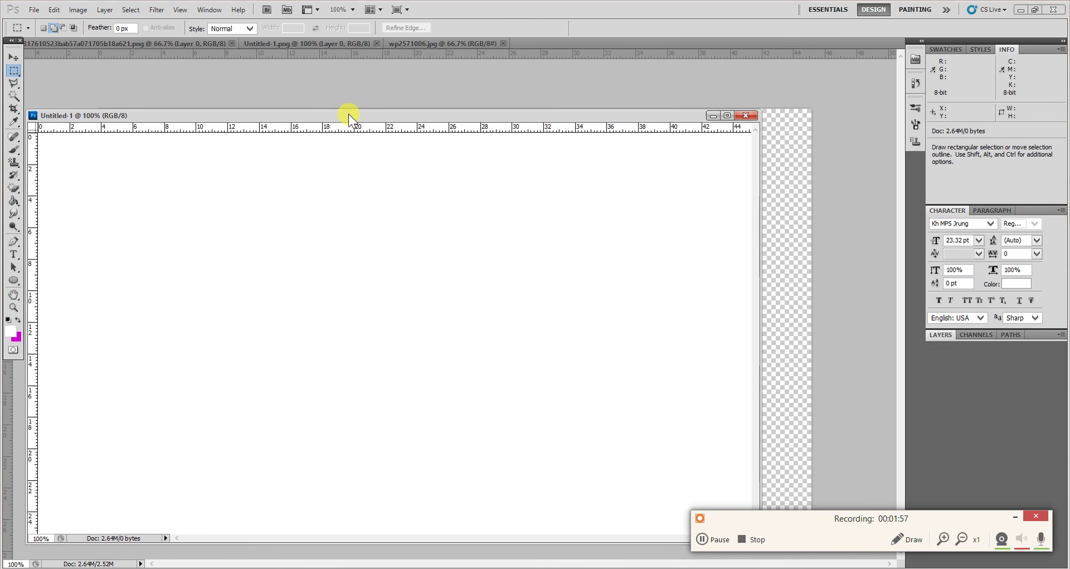
left_click(342, 42)
left_click_drag(310, 112, 313, 95)
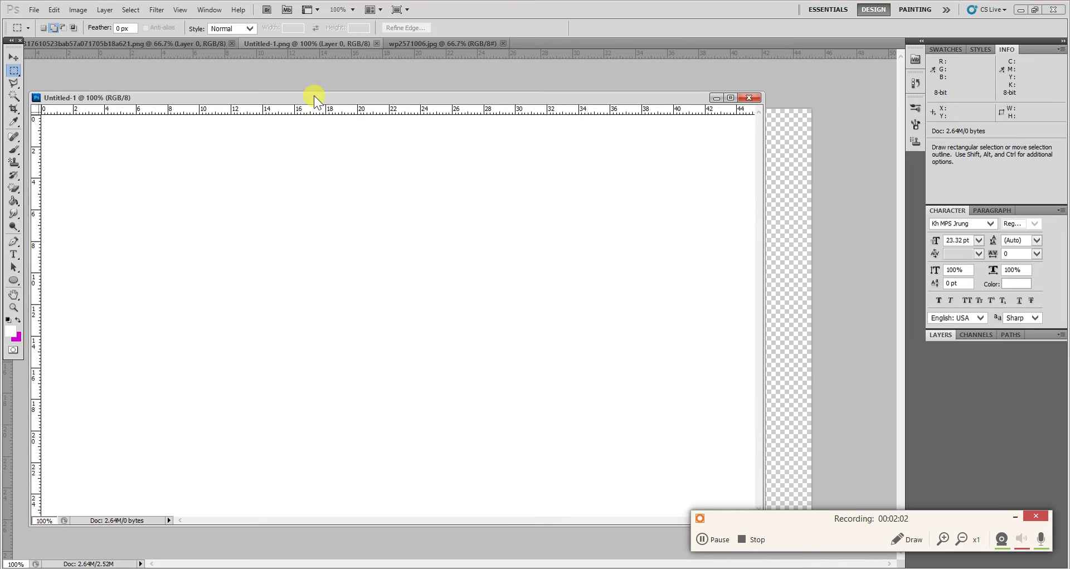
mouse_move(763, 524)
left_mouse_down()
mouse_move(781, 551)
mouse_move(791, 534)
left_mouse_up()
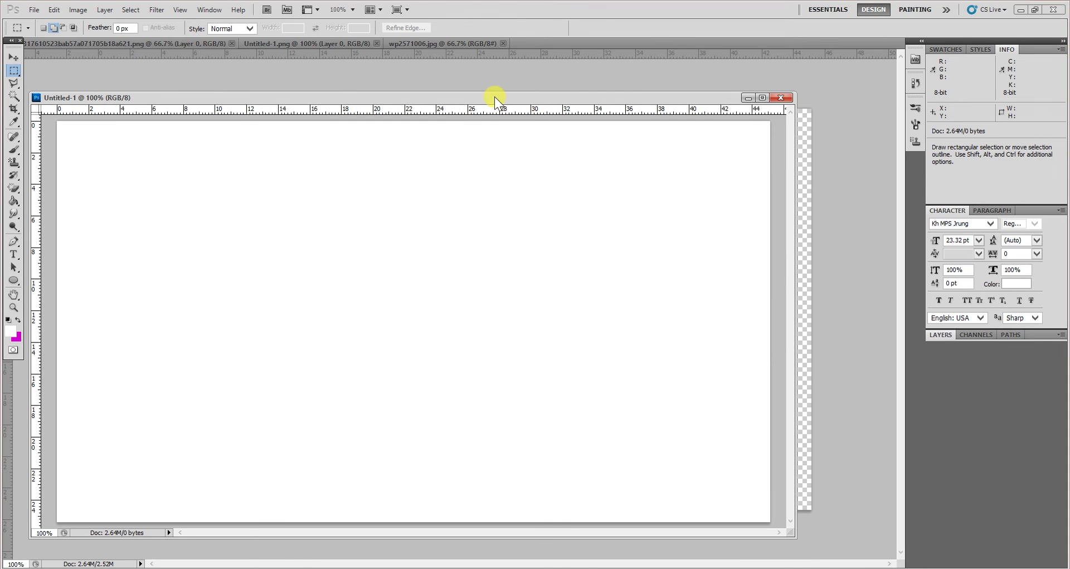
Shift the blank window aside and make the wp2571006.jpg bench photo document active
left_click(78, 41)
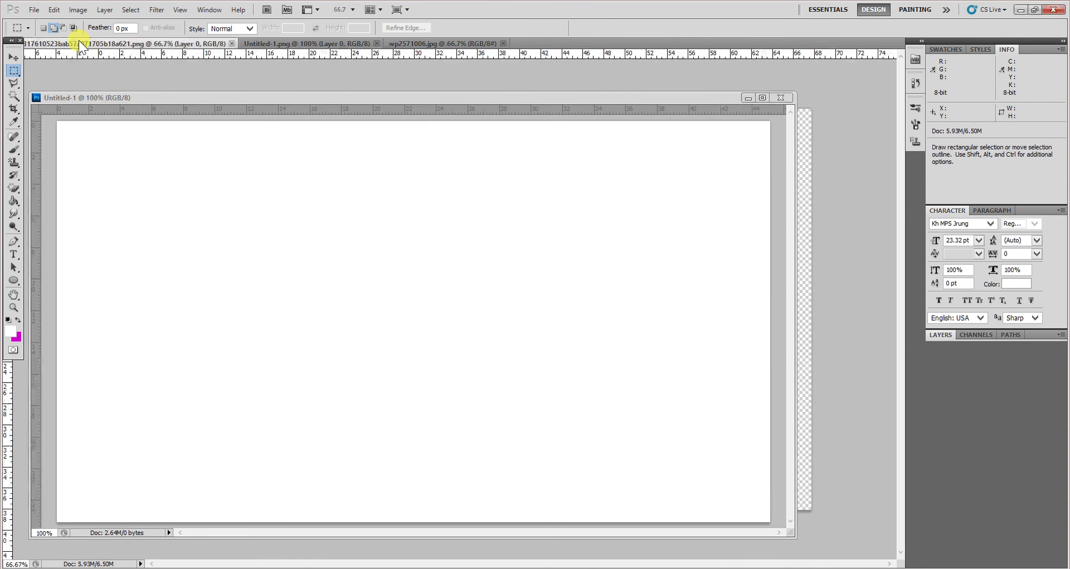
left_click_drag(238, 98, 378, 243)
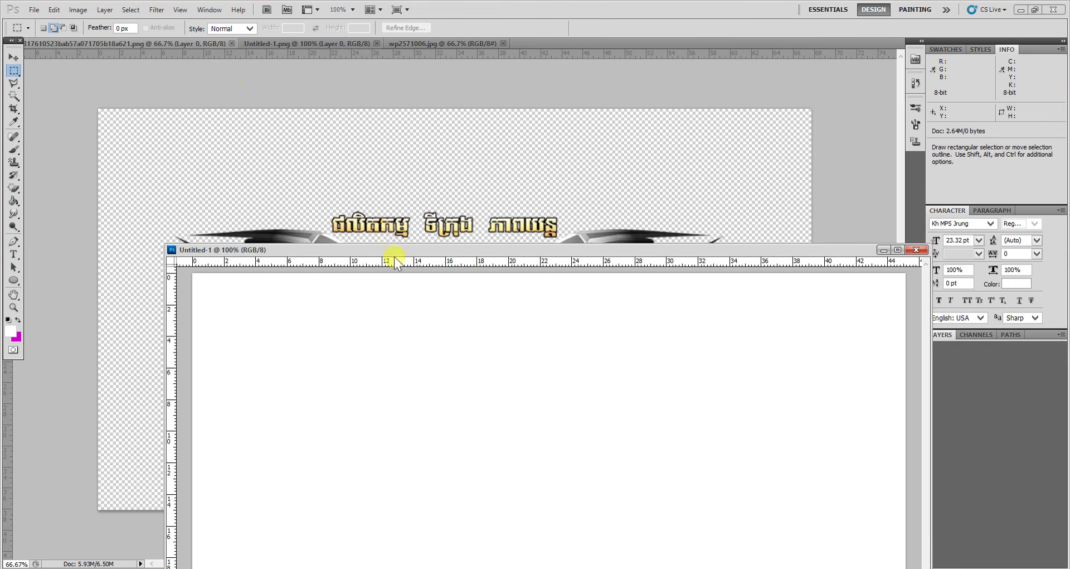
left_click(323, 42)
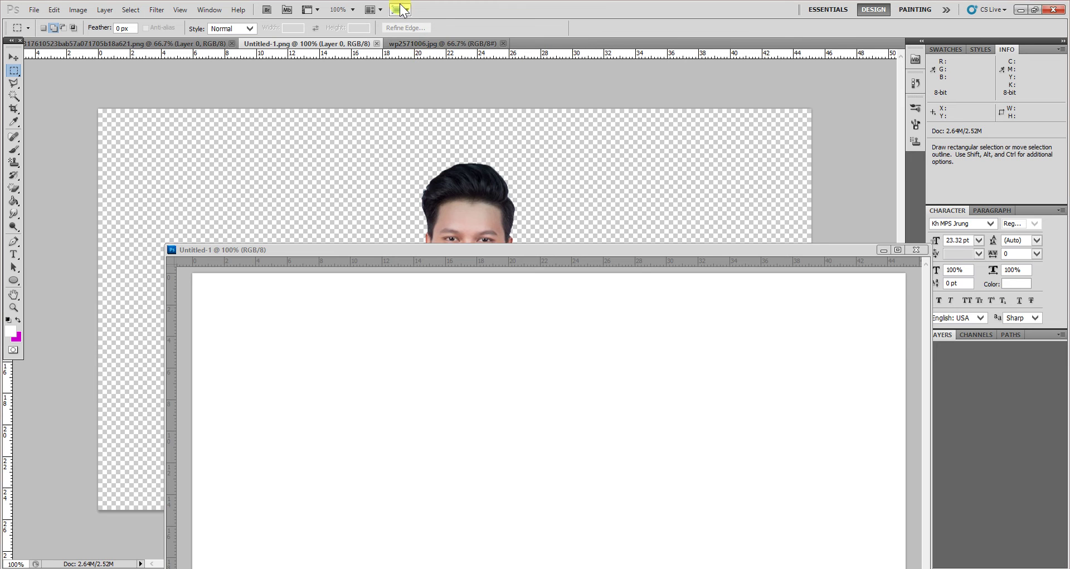
left_click(416, 40)
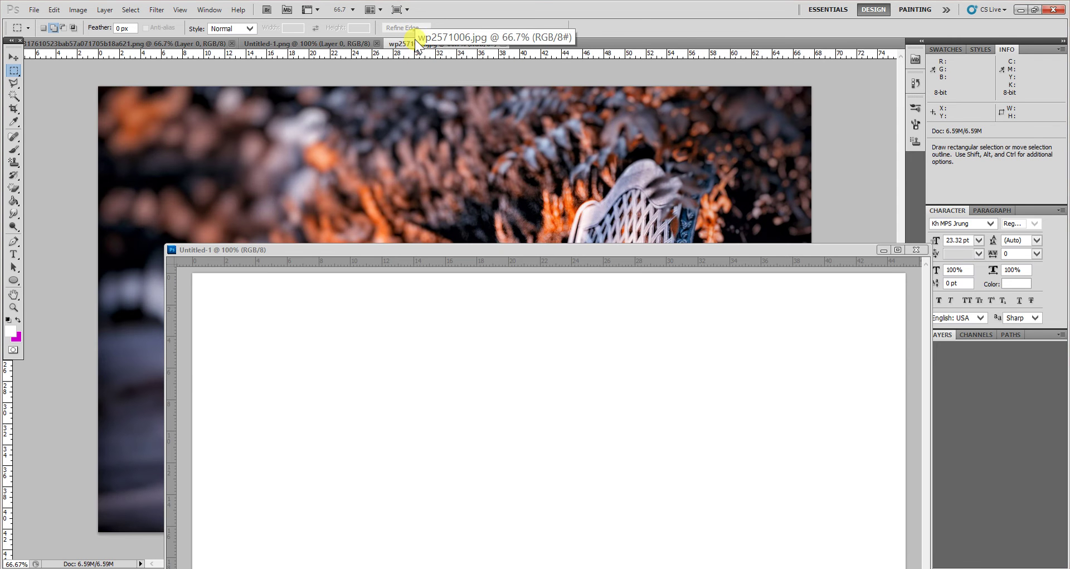
left_click(14, 57)
Copy the bench photo into the new cover, close its source, and shift it up
left_click_drag(402, 112, 535, 330)
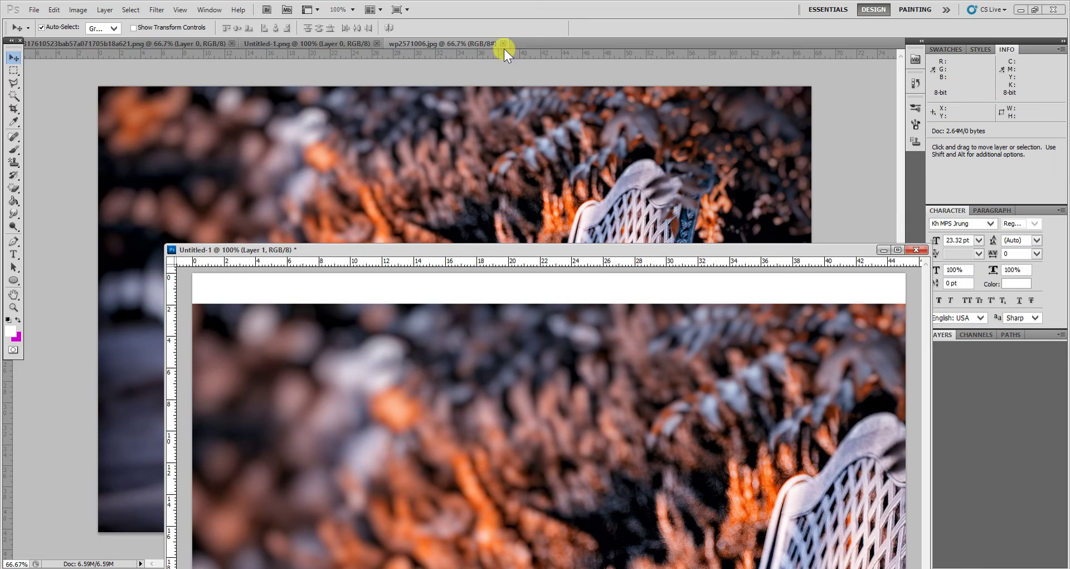
left_click(504, 44)
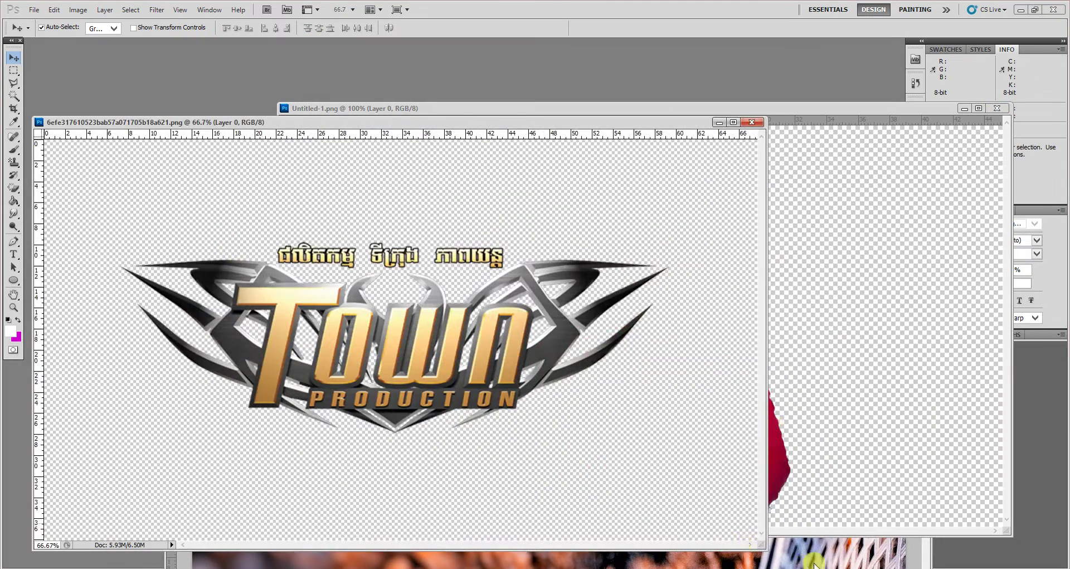
left_click(815, 564)
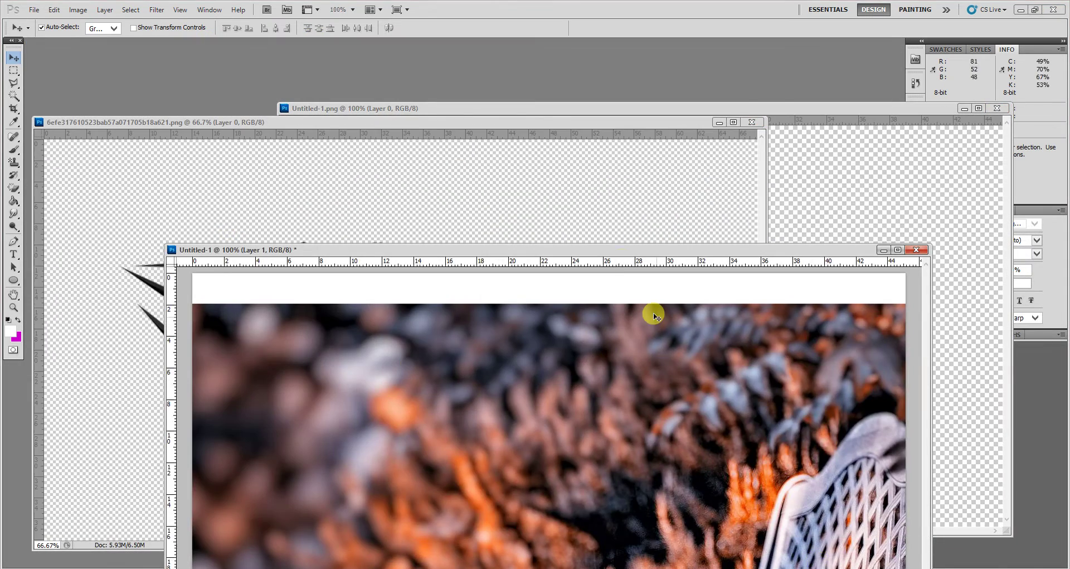
left_click_drag(615, 249, 542, 108)
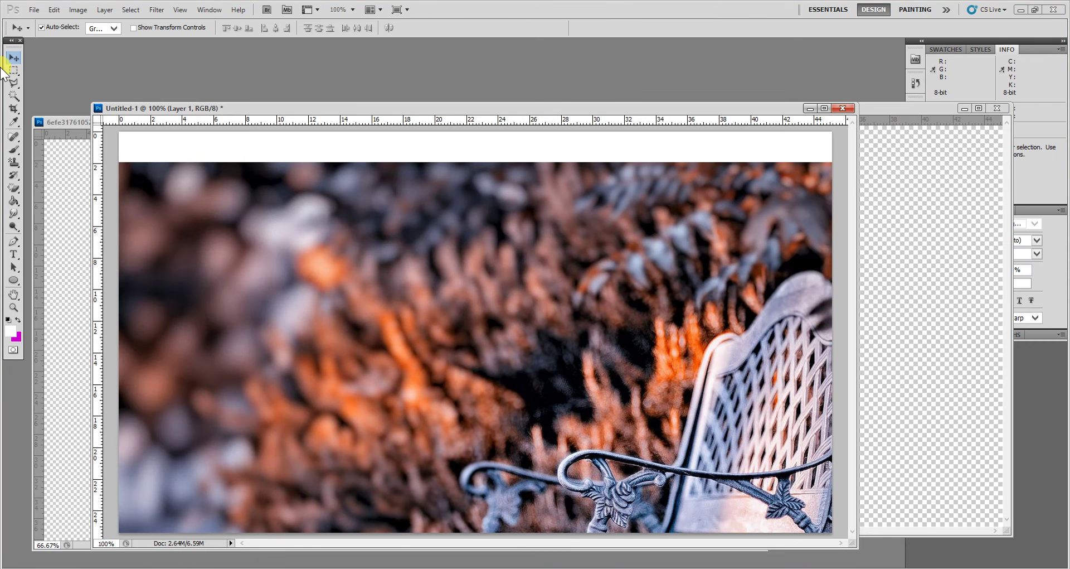
left_click_drag(760, 179, 758, 148)
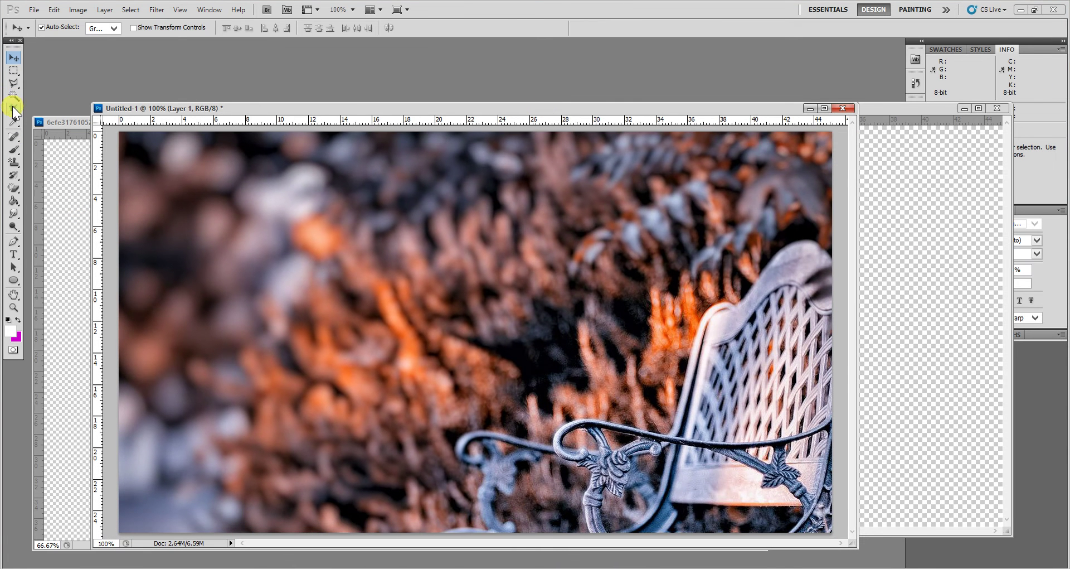
Crop the cover to its canvas bounds, trimming the photo's overhang
left_click(13, 108)
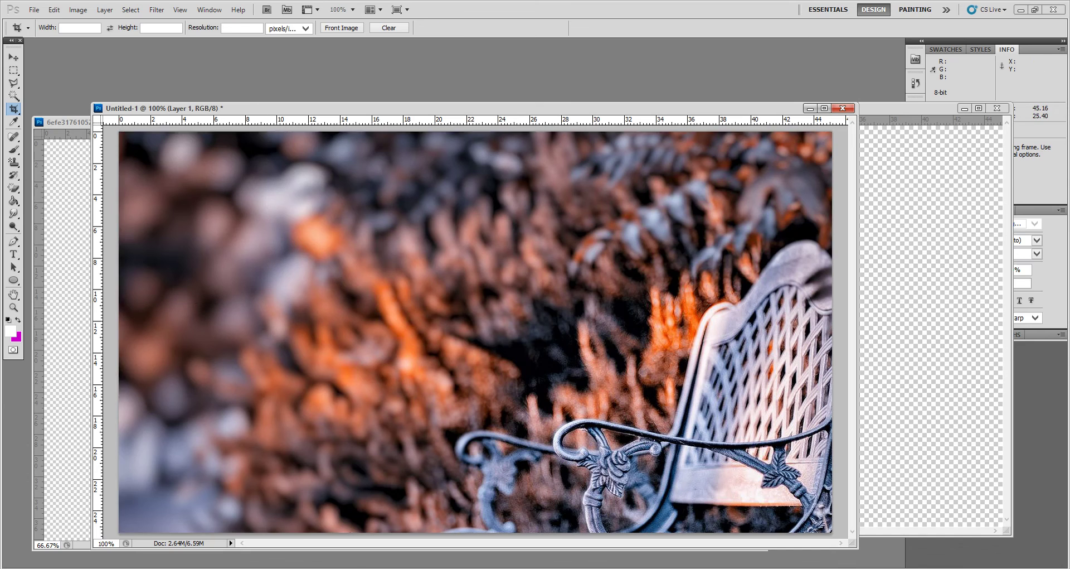
left_click_drag(120, 135, 832, 533)
key("Return")
left_click(14, 57)
mouse_move(134, 109)
left_mouse_down()
mouse_move(180, 93)
mouse_move(259, 106)
left_mouse_up()
Drag the Town Production logo onto the cover as Layer 2 and close the logo PNG
left_click(178, 212)
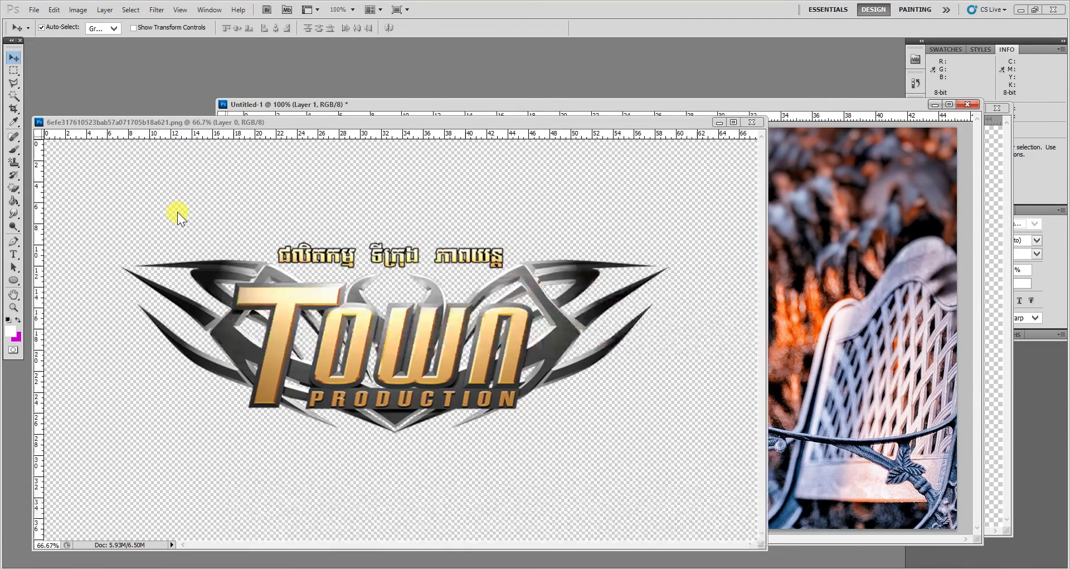
left_click_drag(395, 318, 861, 178)
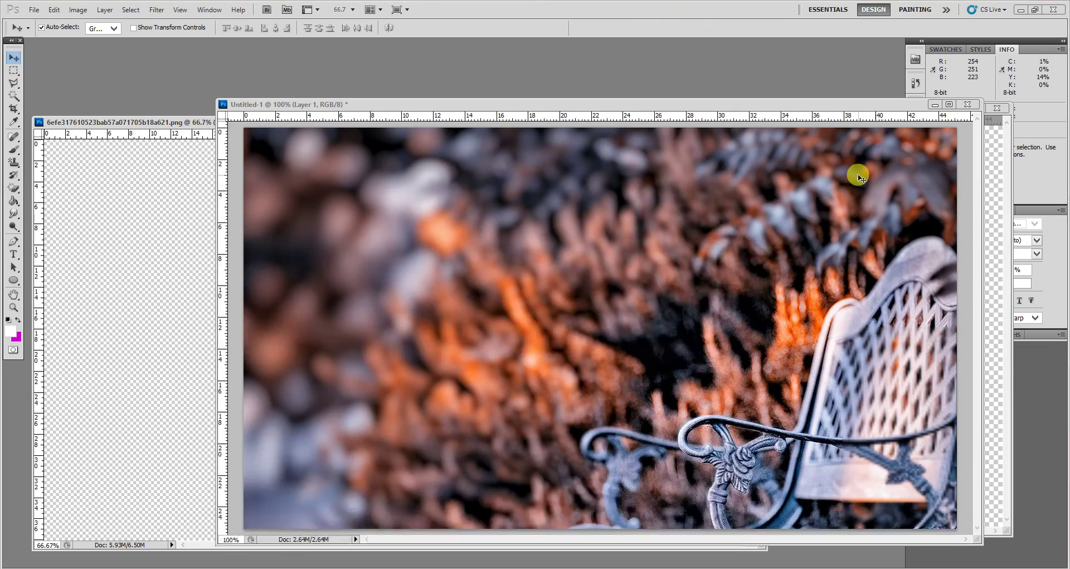
left_click(192, 208)
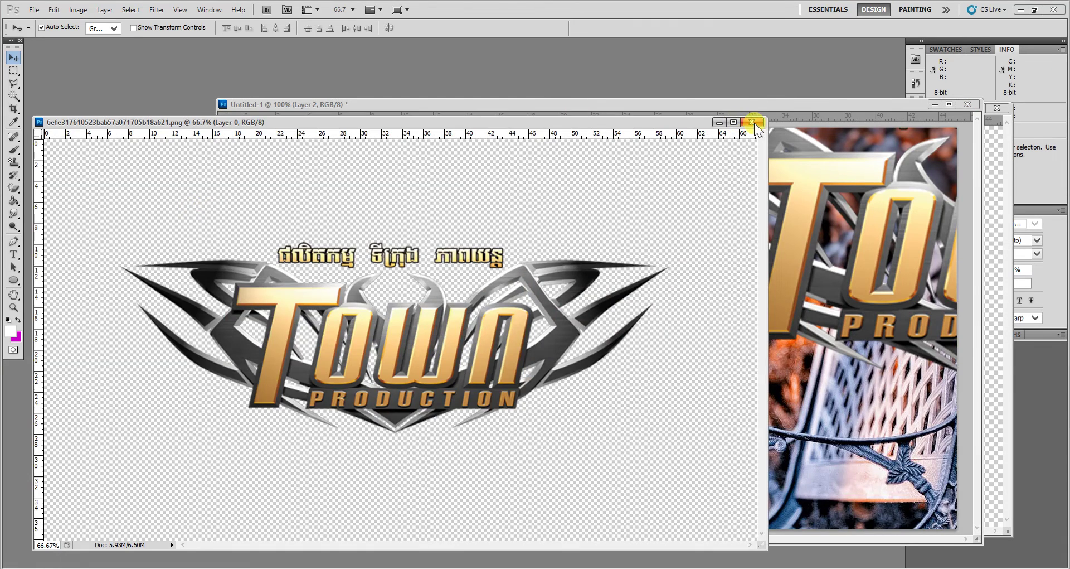
left_click(754, 122)
left_click_drag(740, 105, 728, 77)
mouse_move(617, 162)
left_mouse_down()
mouse_move(494, 241)
mouse_move(426, 254)
left_mouse_up()
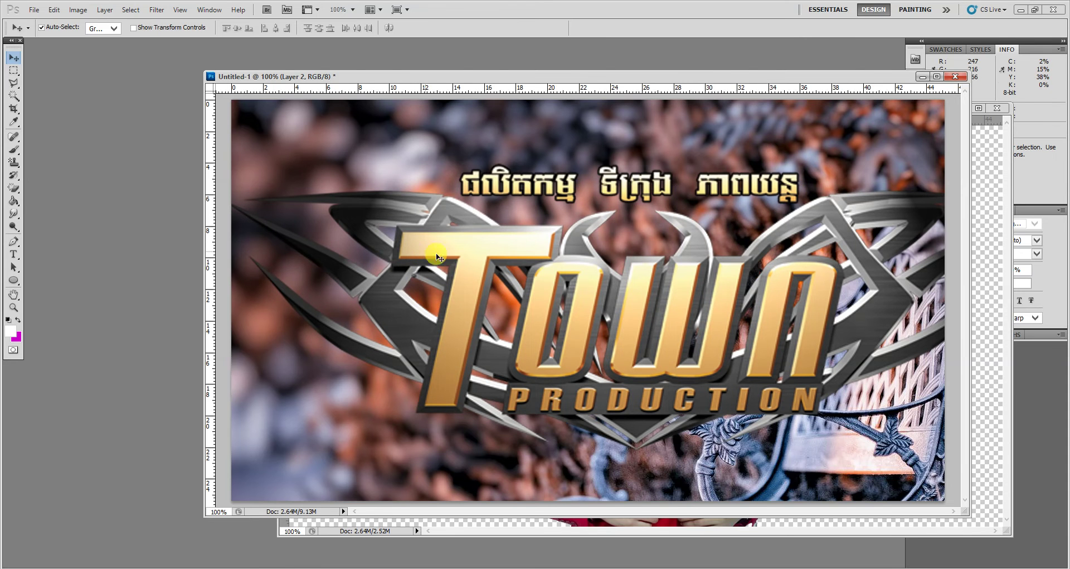
Scale the Town logo down to about 36% and move it to the top-left corner
key("ctrl+t")
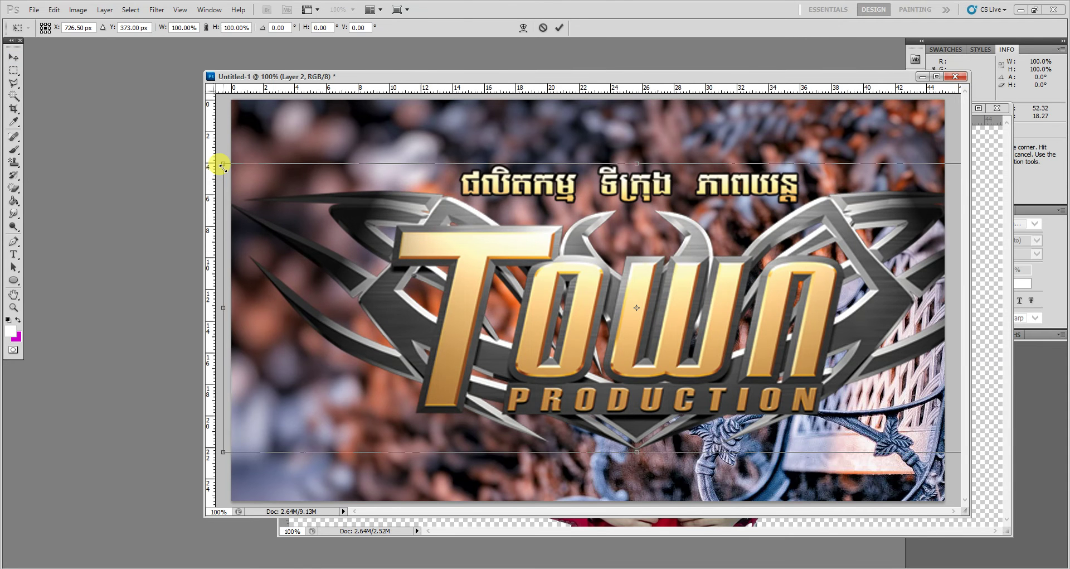
left_click_drag(223, 163, 714, 351)
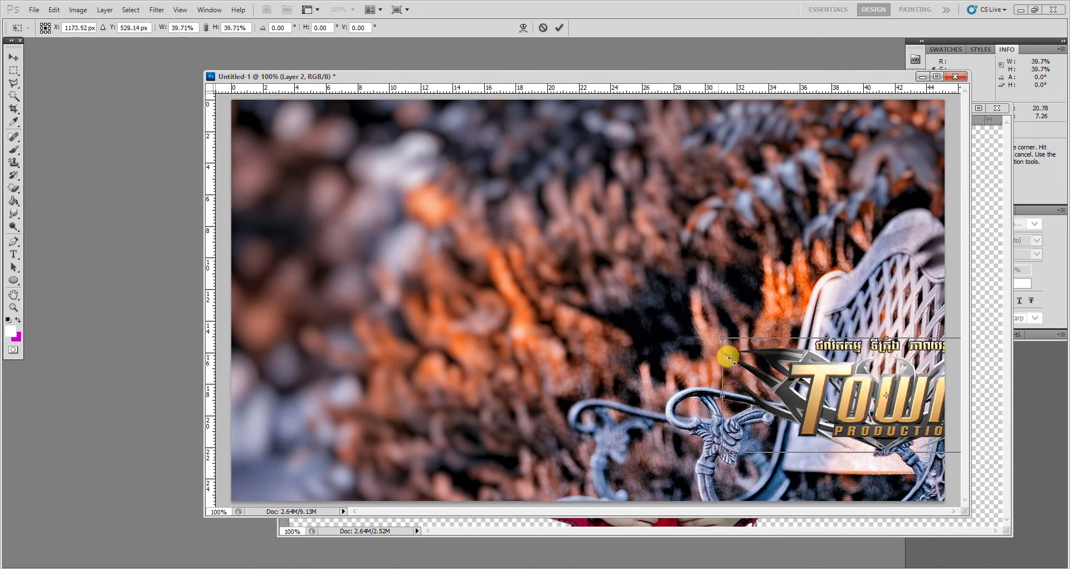
mouse_move(714, 351)
left_mouse_down()
mouse_move(557, 295)
mouse_move(390, 203)
mouse_move(549, 239)
left_mouse_up()
key("Return")
mouse_move(628, 268)
left_mouse_down()
mouse_move(366, 177)
mouse_move(310, 141)
left_mouse_up()
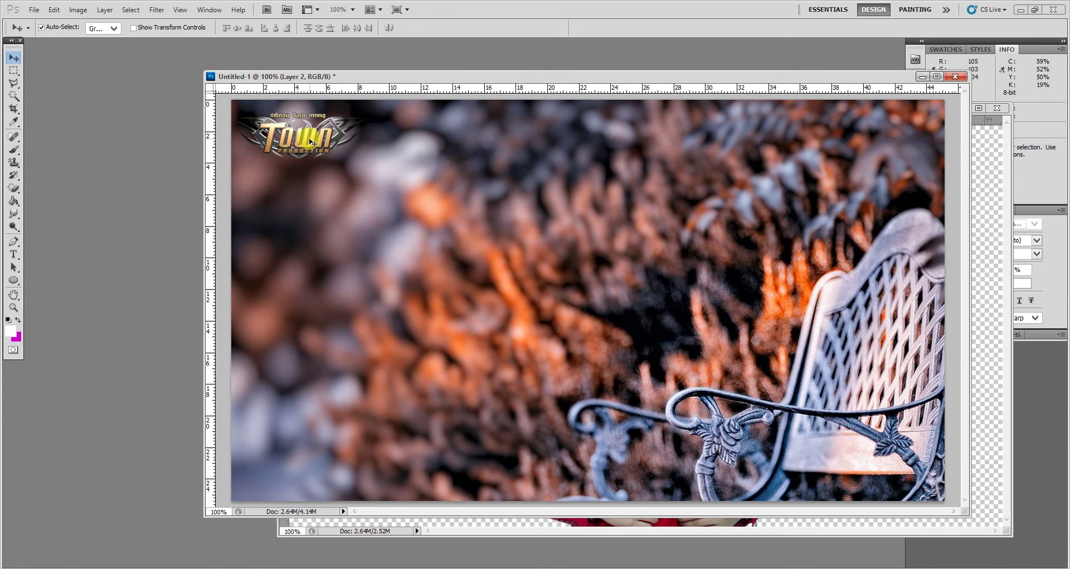
left_click_drag(560, 77, 374, 67)
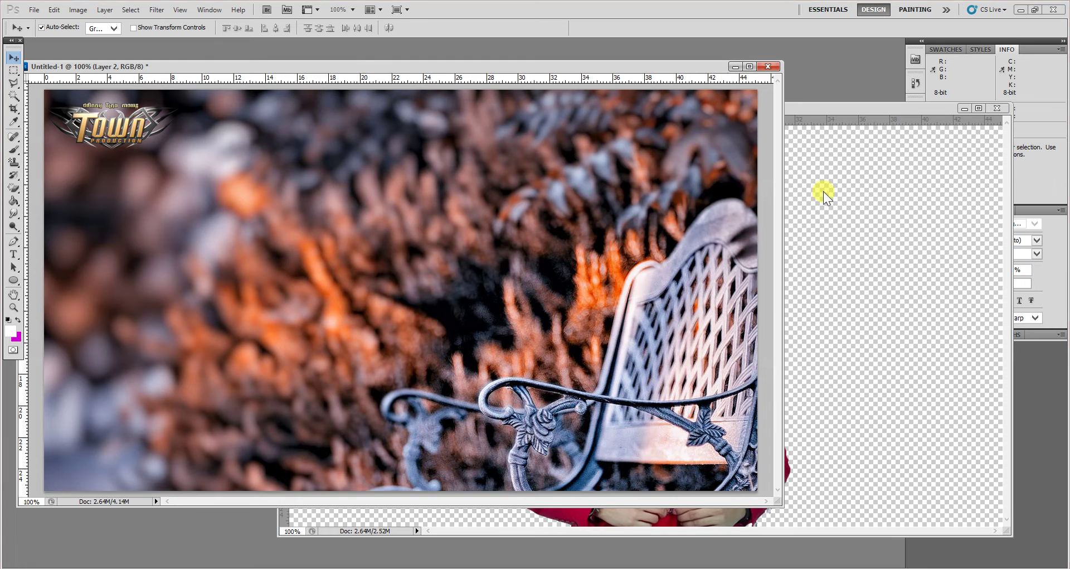
Drag the red-suited man from Untitled-1.png to the cover's lower left, then close Untitled-1.png
left_click(820, 192)
left_click_drag(619, 111, 681, 109)
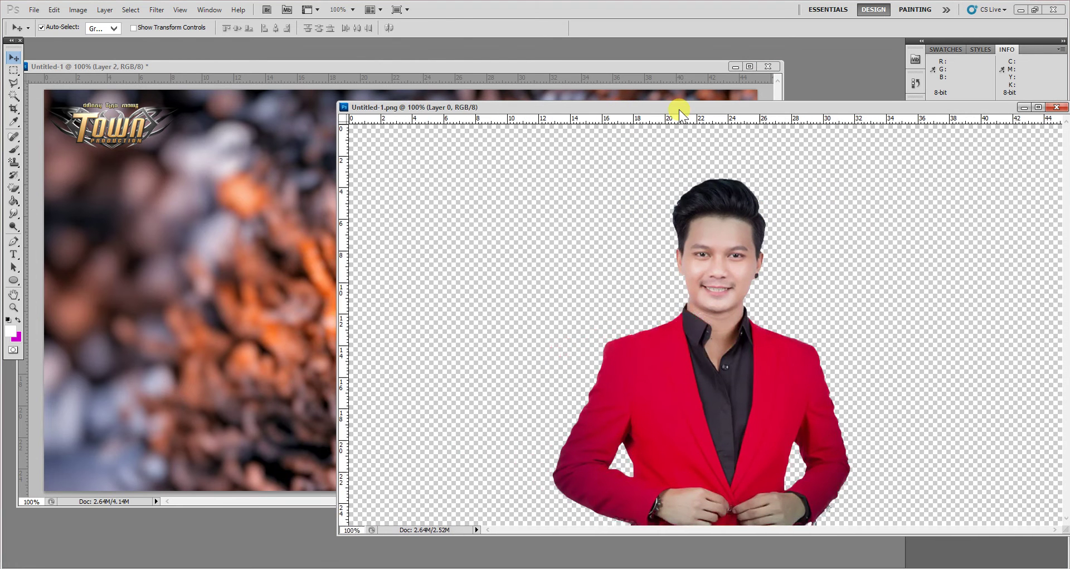
left_click_drag(700, 226, 134, 265)
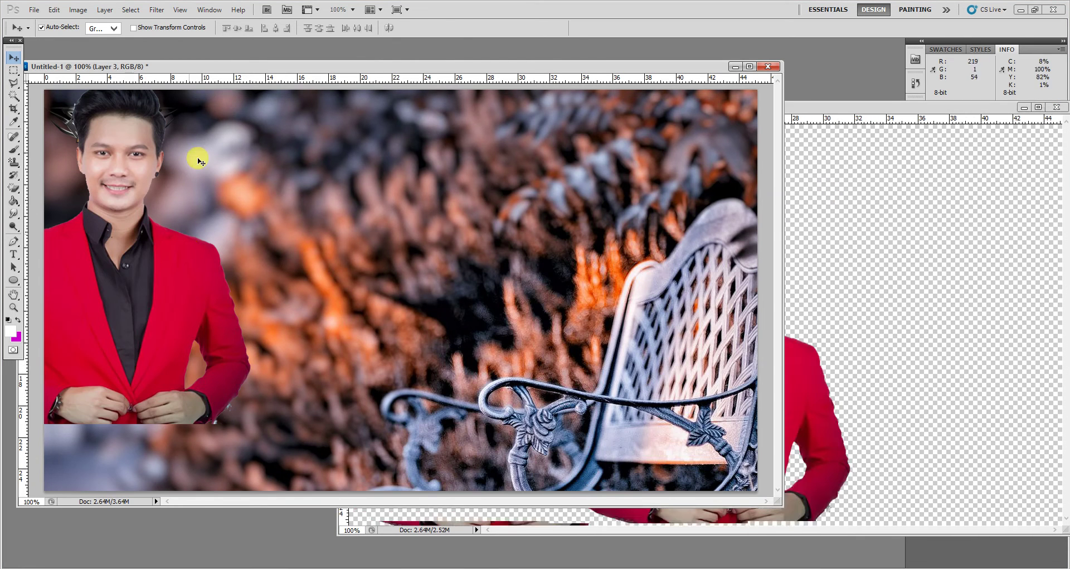
left_click_drag(239, 303, 293, 343)
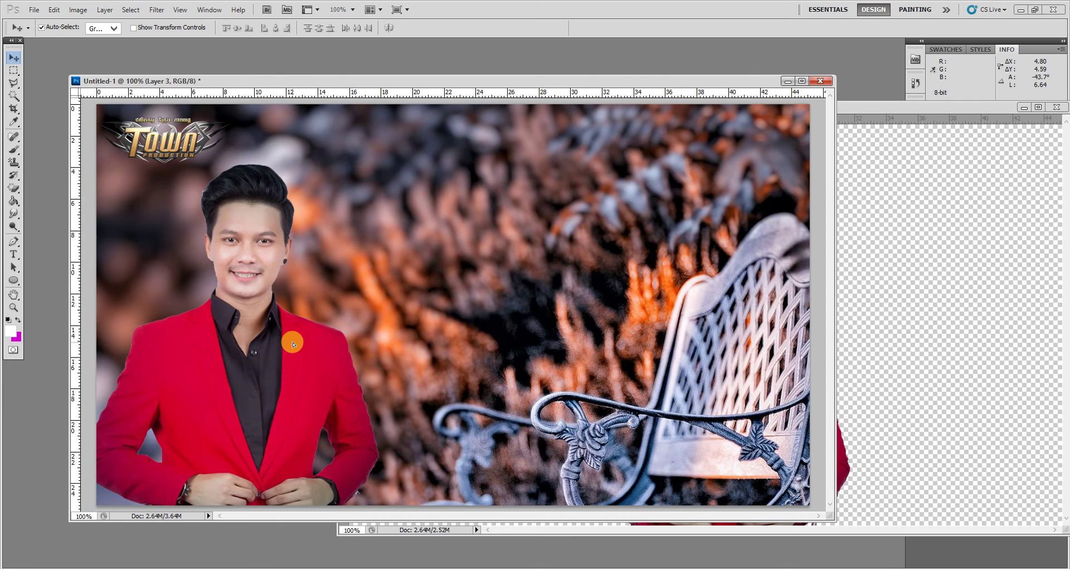
left_click(948, 290)
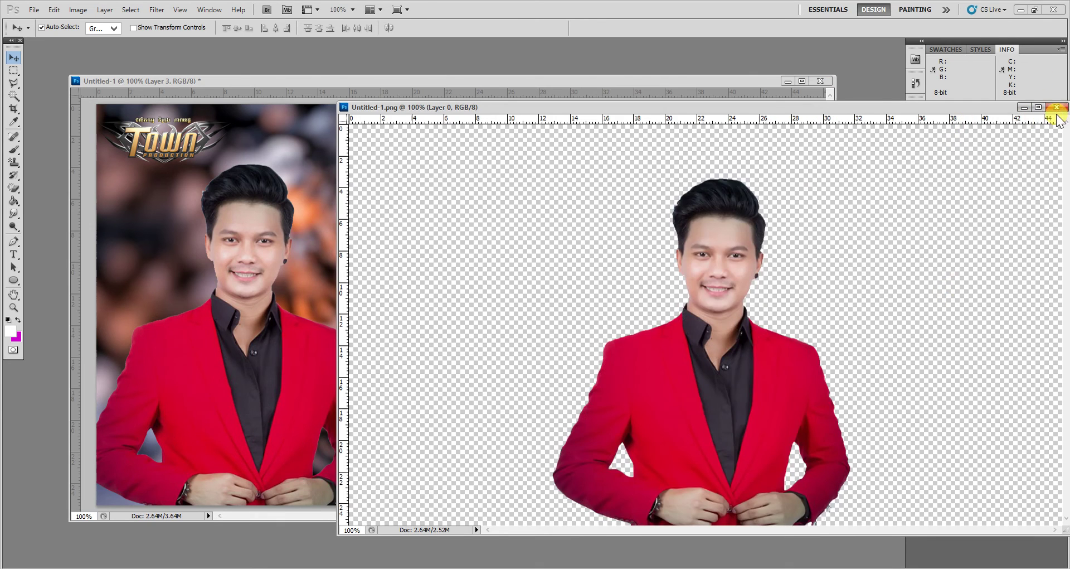
left_click(1057, 107)
mouse_move(620, 81)
left_mouse_down()
mouse_move(738, 198)
mouse_move(631, 76)
left_mouse_up()
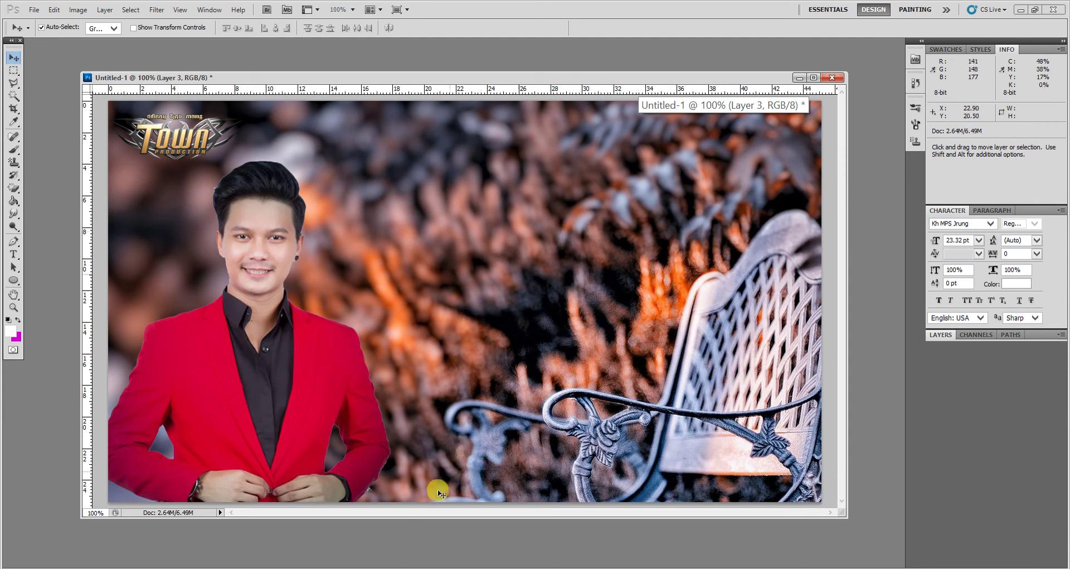
Replace the man's Stroke style with an Outer Glow at Spread 0 and about 24% opacity
left_click_drag(265, 368, 267, 370)
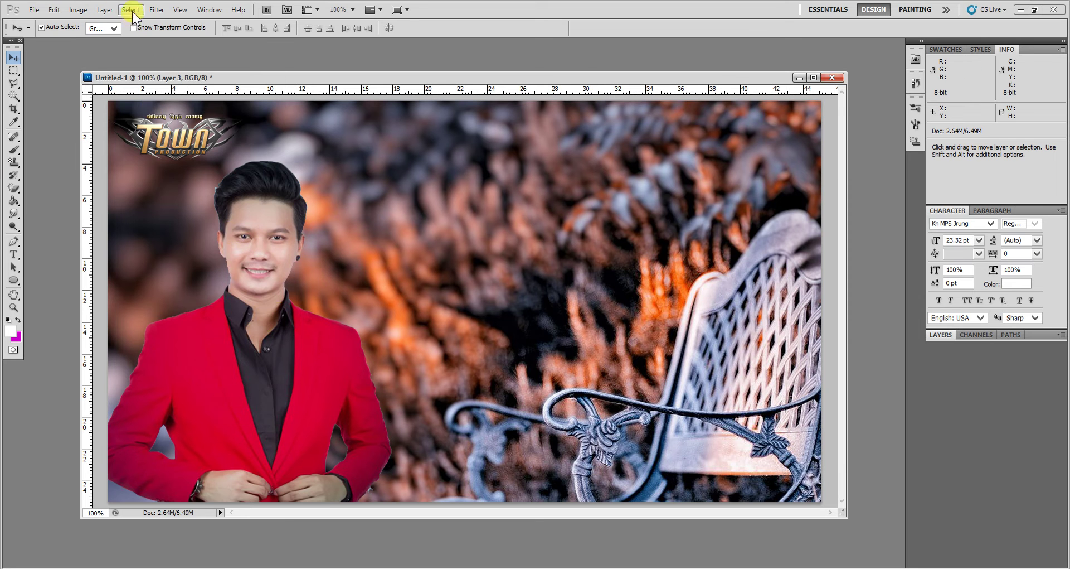
left_click(131, 9)
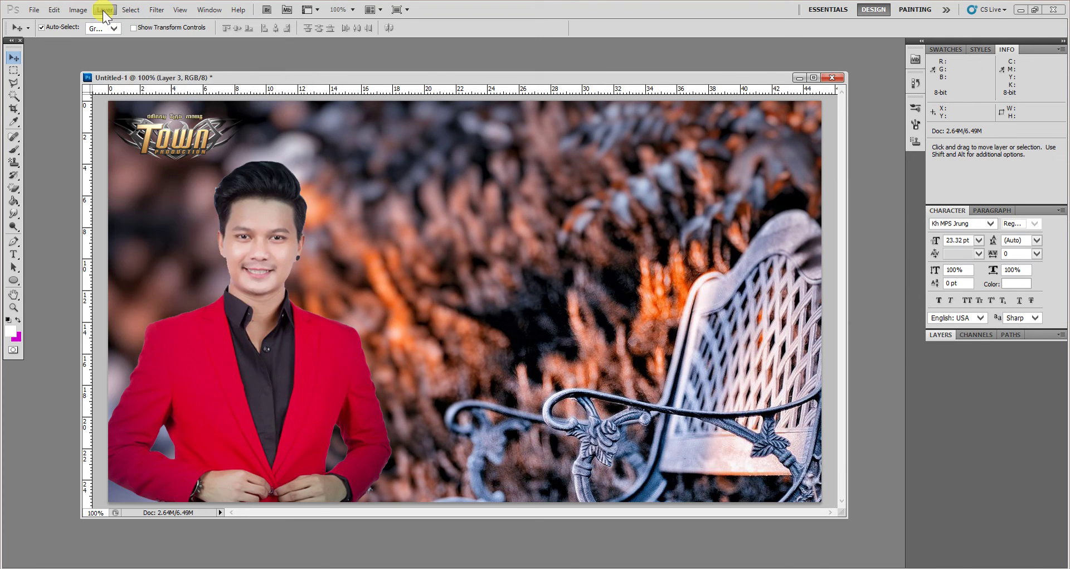
mouse_move(158, 88)
left_click(392, 257)
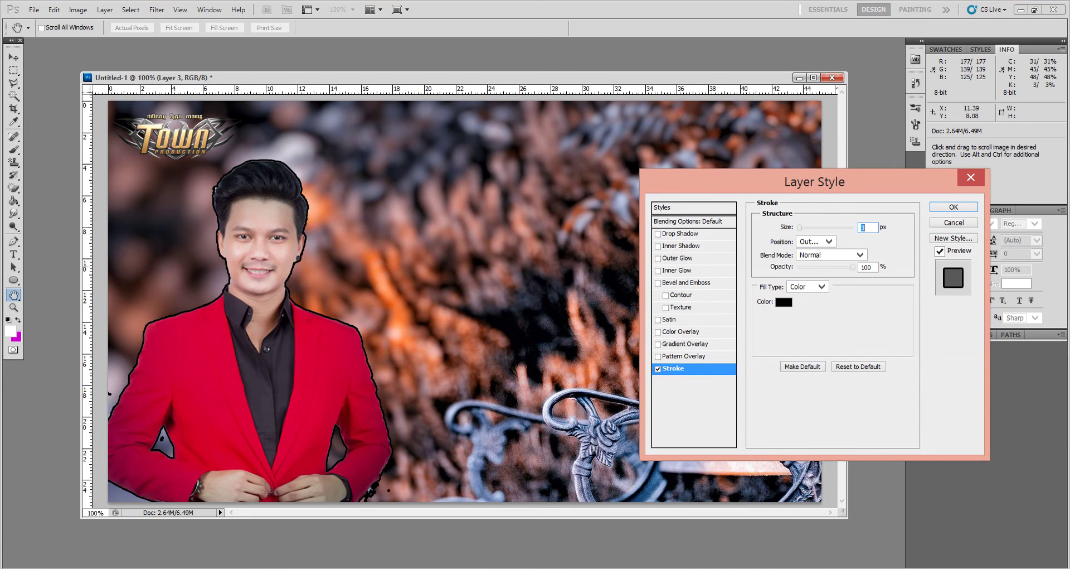
left_click(657, 368)
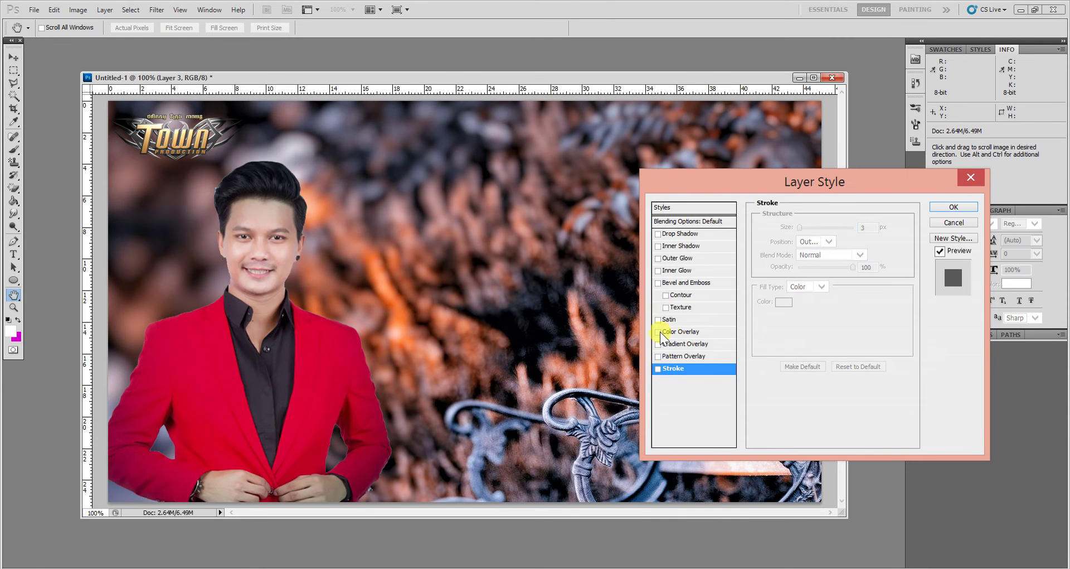
left_click(658, 258)
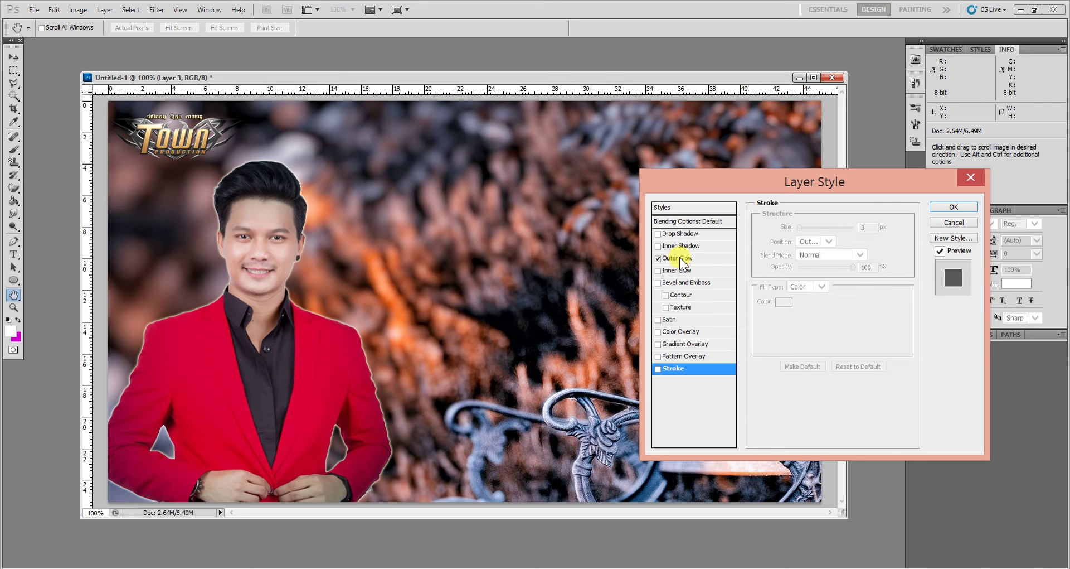
left_click(681, 256)
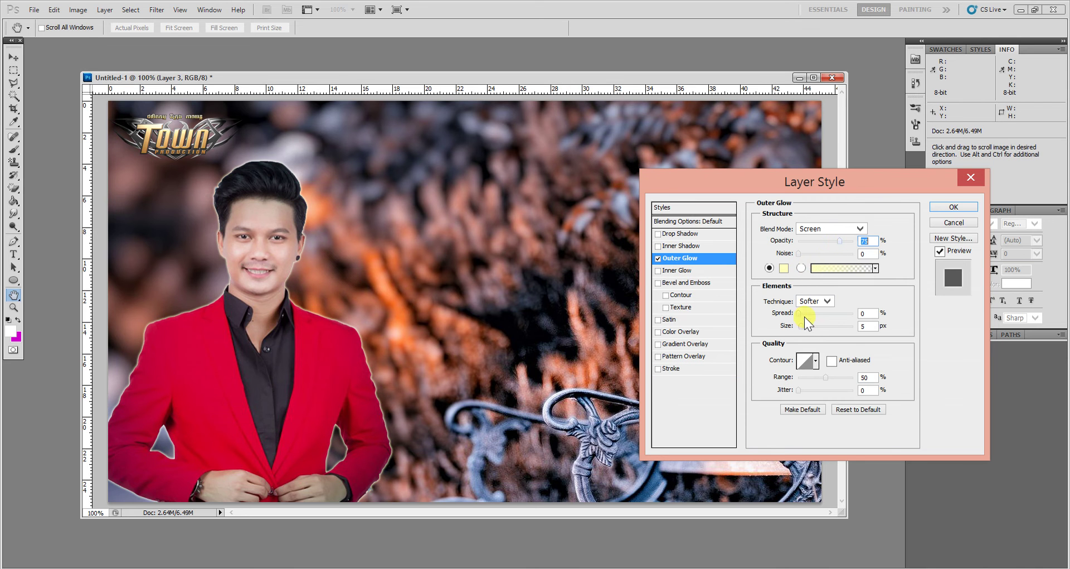
left_click_drag(804, 313, 781, 320)
left_click_drag(816, 245, 809, 250)
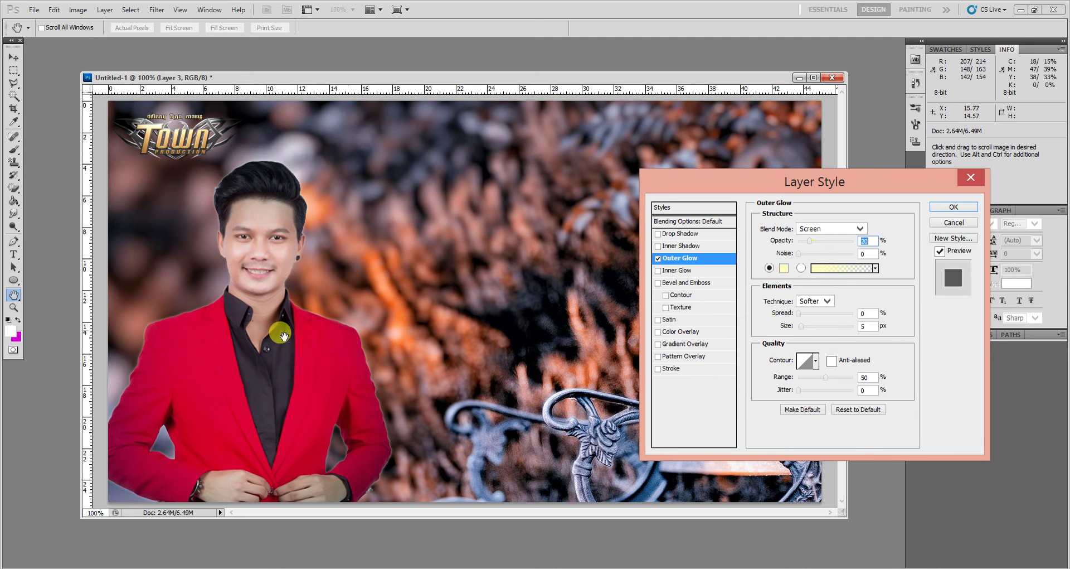
left_click(954, 207)
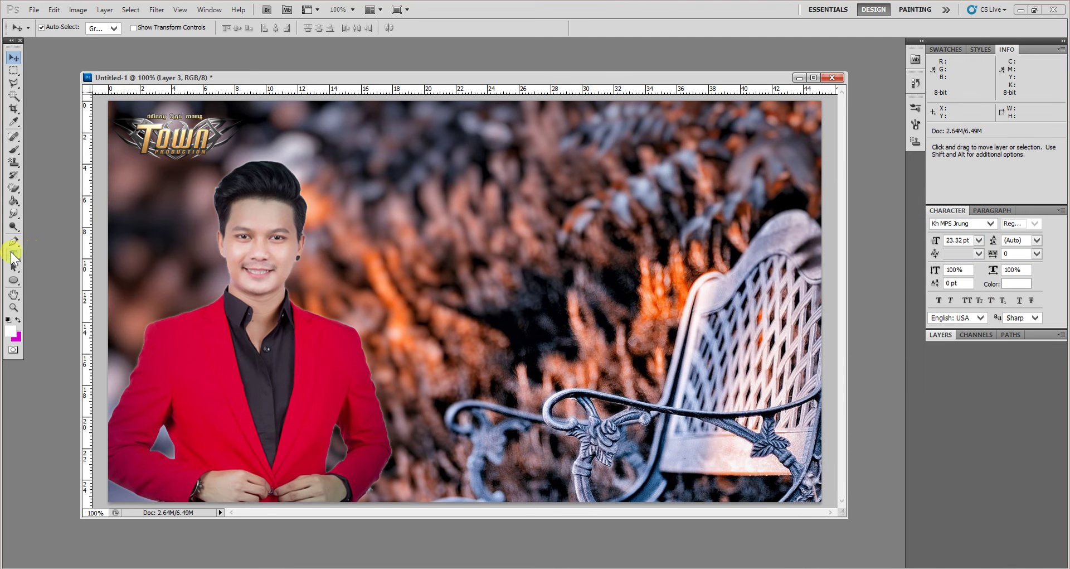
Finish the white Khmer title by typing 'កែ' and commit the text
left_click(12, 254)
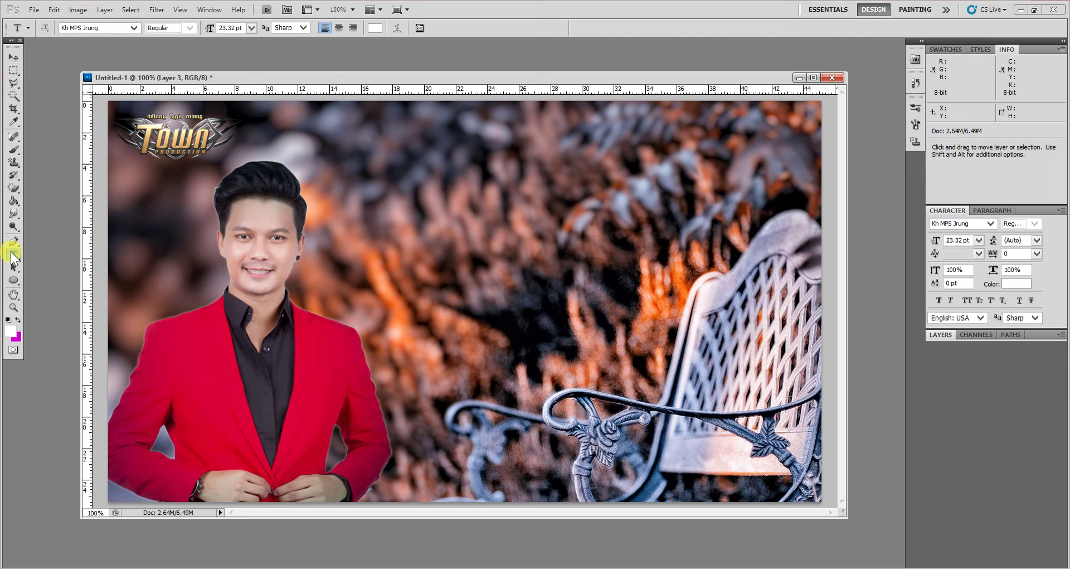
left_click(484, 179)
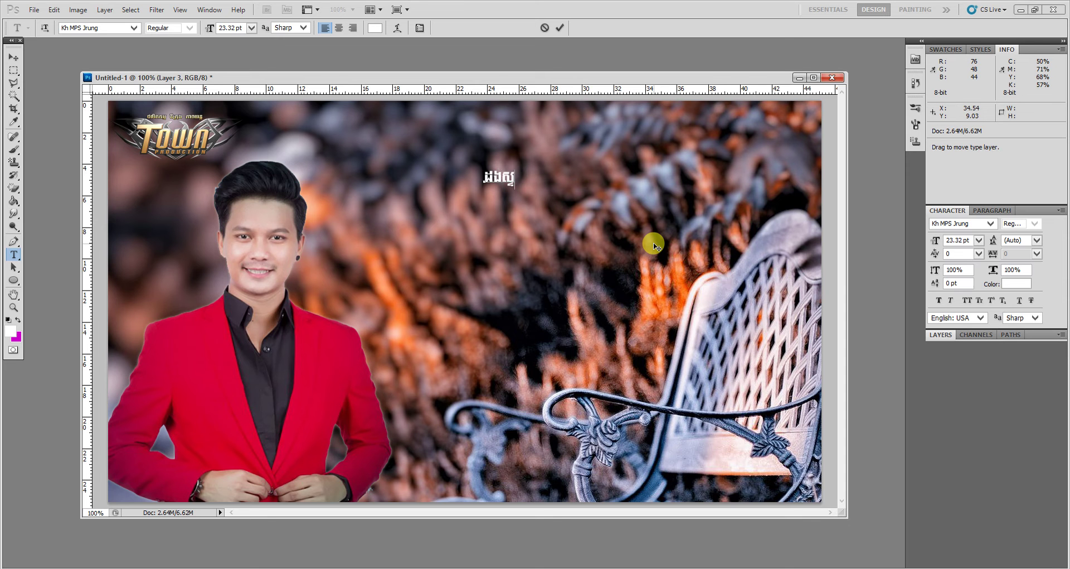
type("ឹងសង្កែ")
left_click(13, 57)
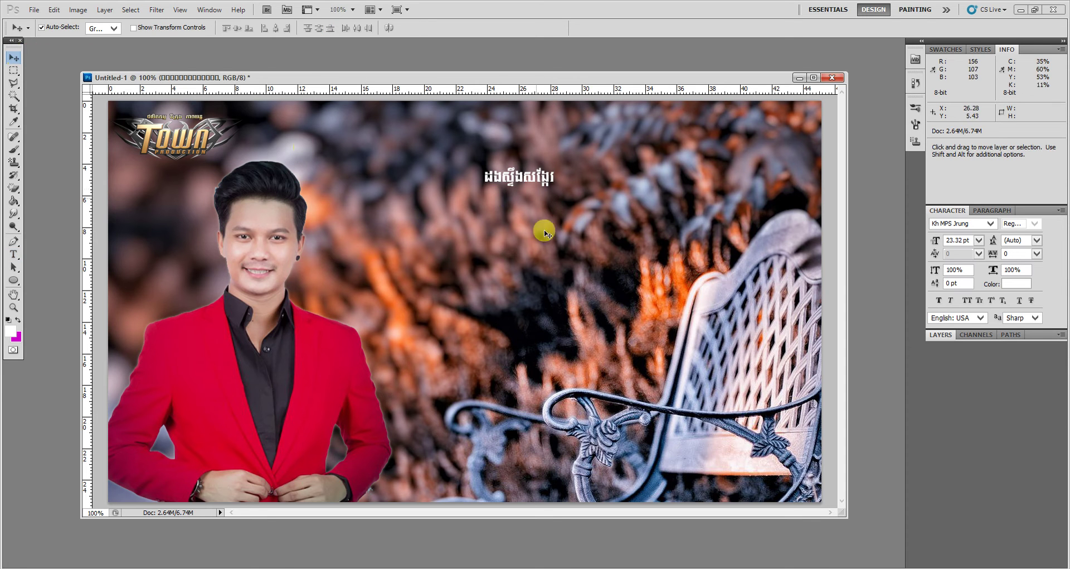
Enlarge the title across the upper middle, position it, and Alt-drag a copy below
key("ctrl+t")
mouse_move(652, 258)
left_mouse_down()
mouse_move(749, 252)
mouse_move(678, 221)
left_mouse_up()
left_click_drag(706, 262, 739, 270)
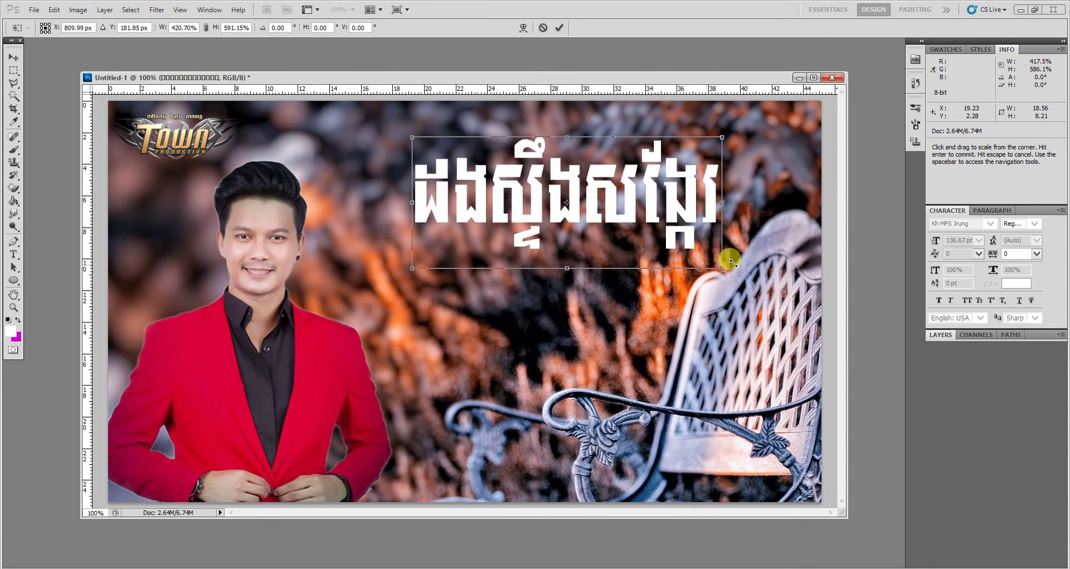
key("Return")
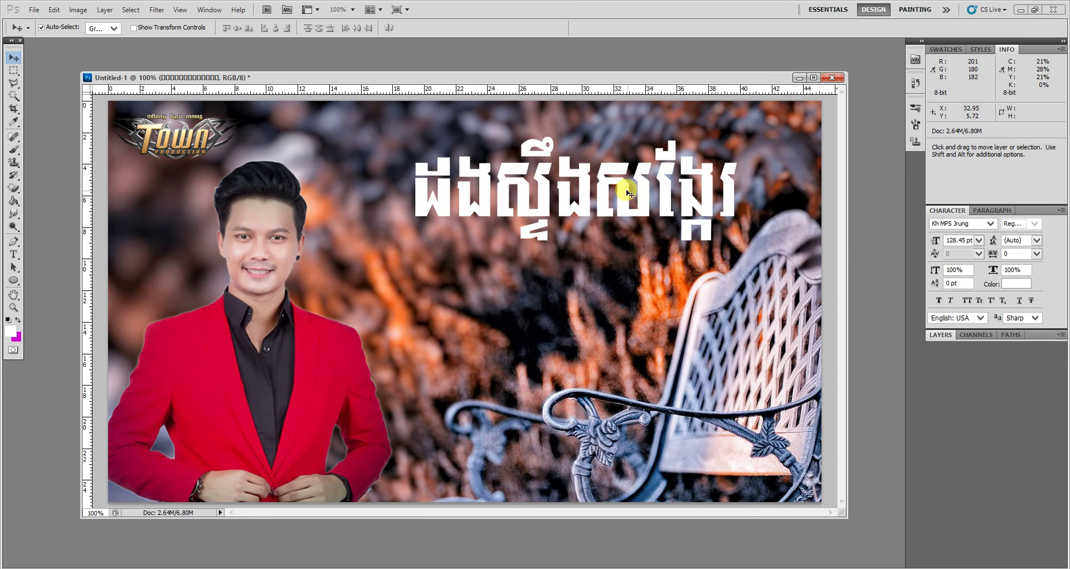
left_click_drag(628, 189, 633, 199)
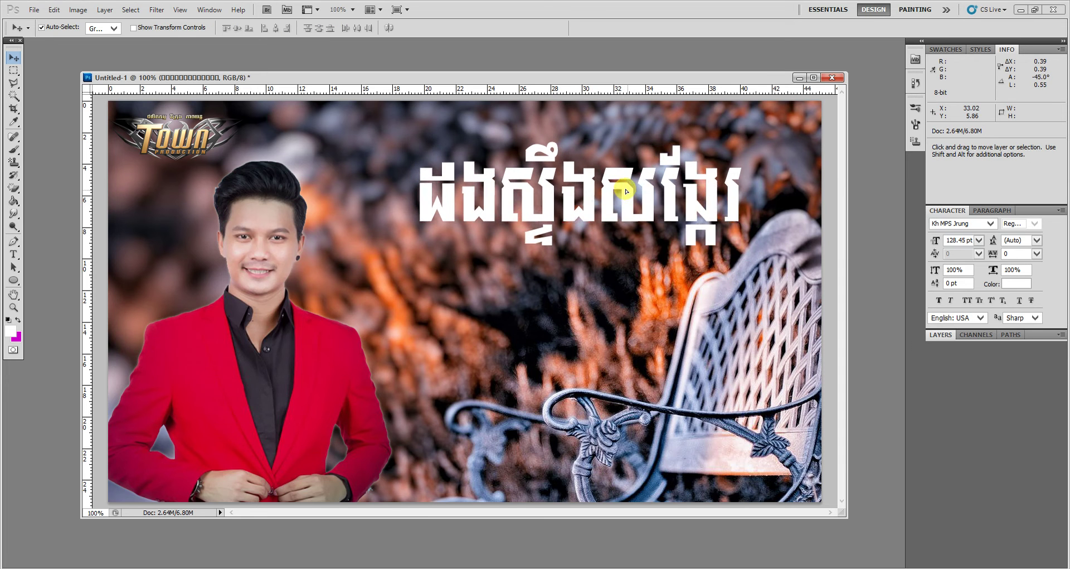
left_click_drag(633, 199, 624, 188)
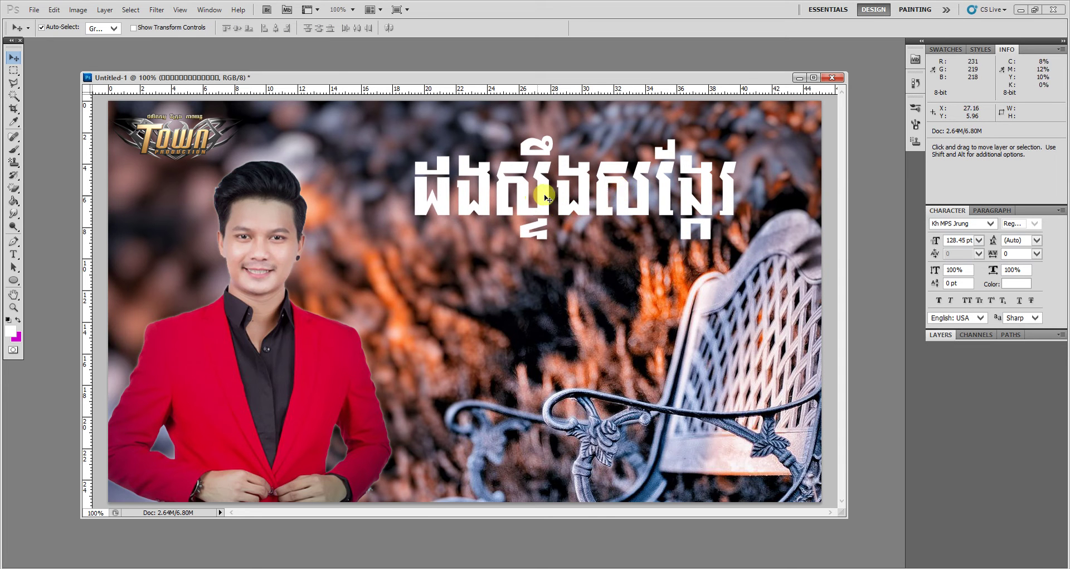
left_click_drag(545, 197, 553, 306)
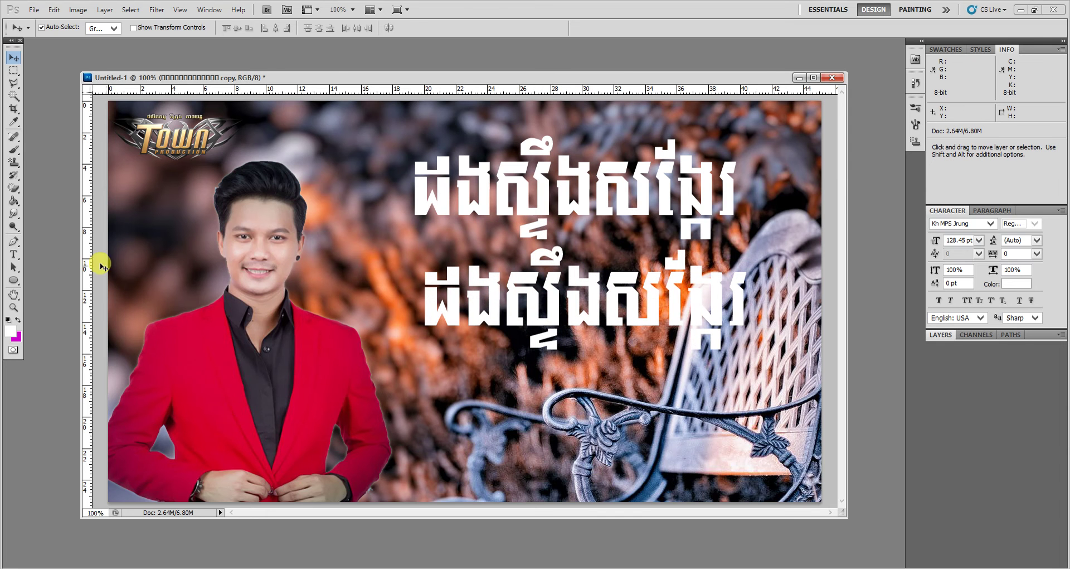
Recolour the copied title line's text red (#cc3333)
left_click(13, 254)
left_click(428, 283)
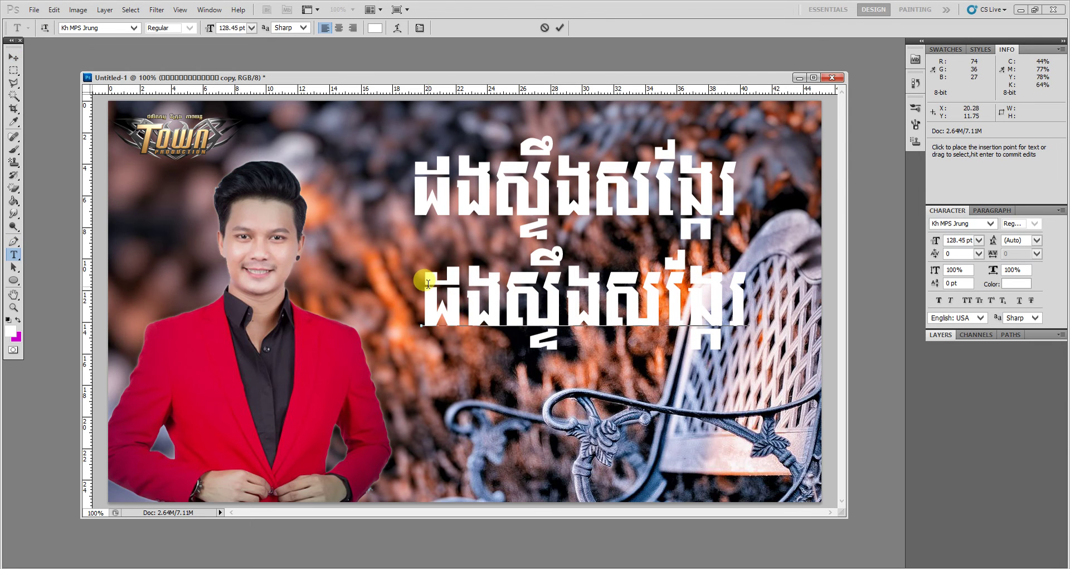
left_click_drag(428, 283, 749, 285)
left_click(375, 29)
left_click(130, 84)
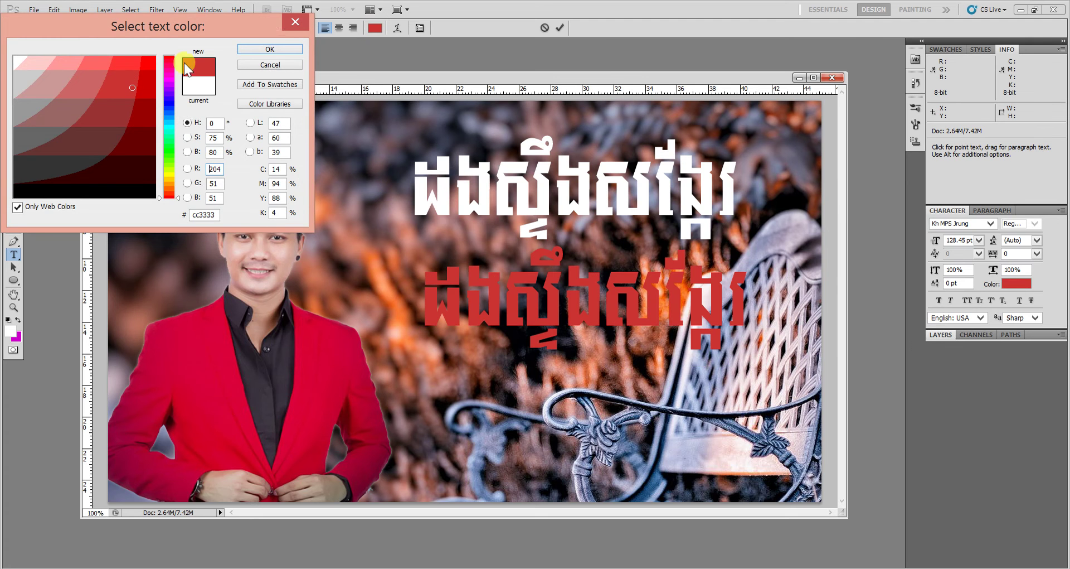
left_click(274, 49)
left_click(14, 57)
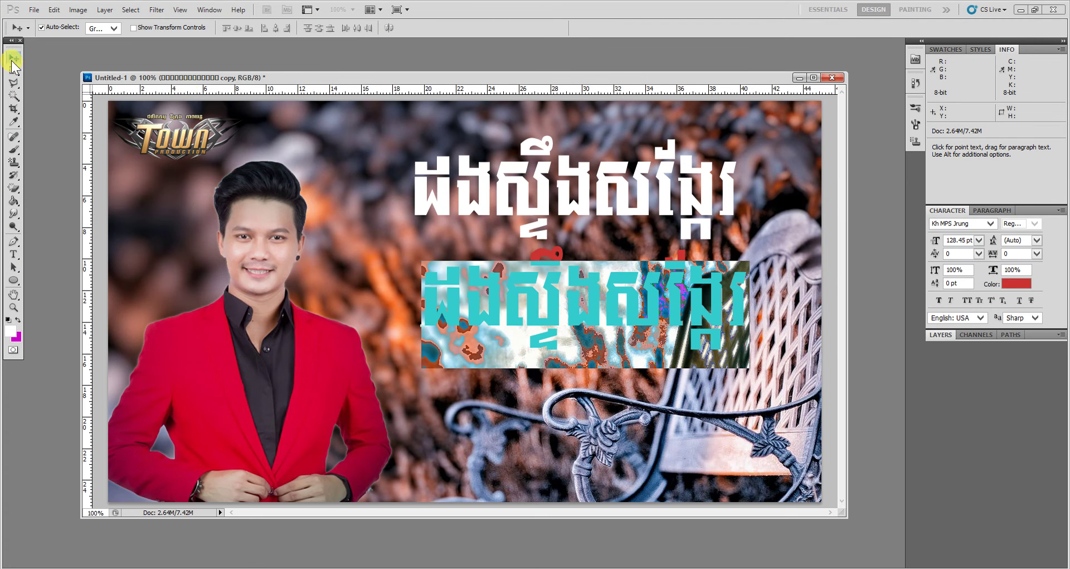
Move the red line over the white title and duplicate it below as a Khmer credit line
left_click_drag(494, 299, 477, 192)
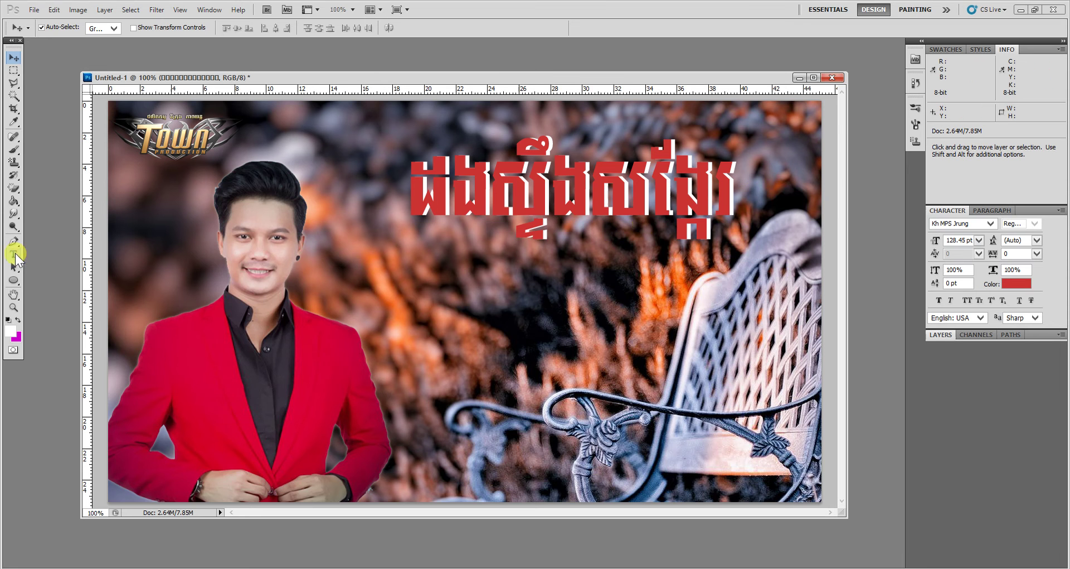
left_click_drag(524, 210, 531, 345)
left_click(13, 255)
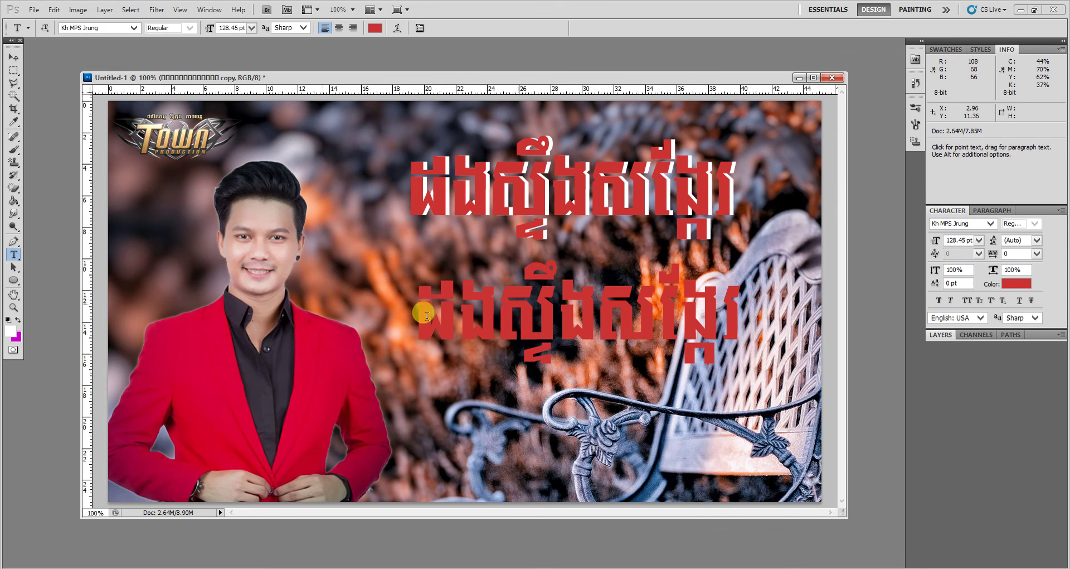
left_click_drag(427, 316, 808, 307)
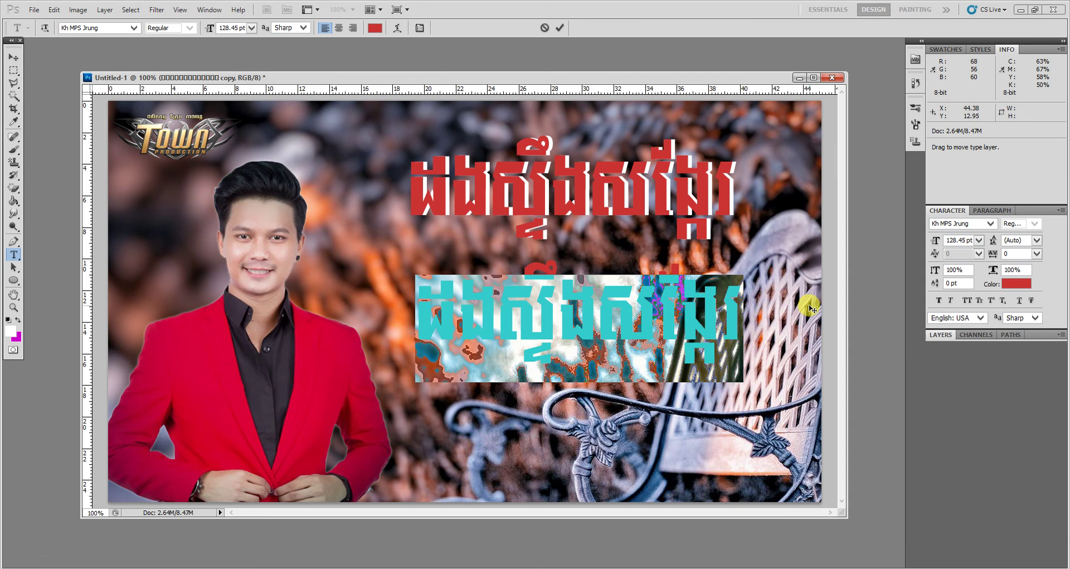
type("ឿ")
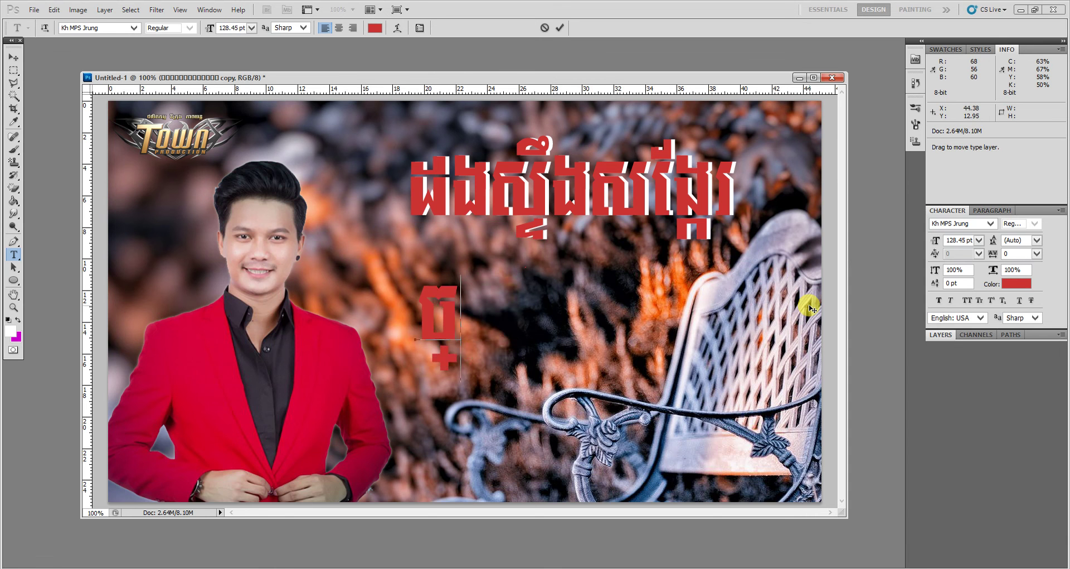
type("ងផ")
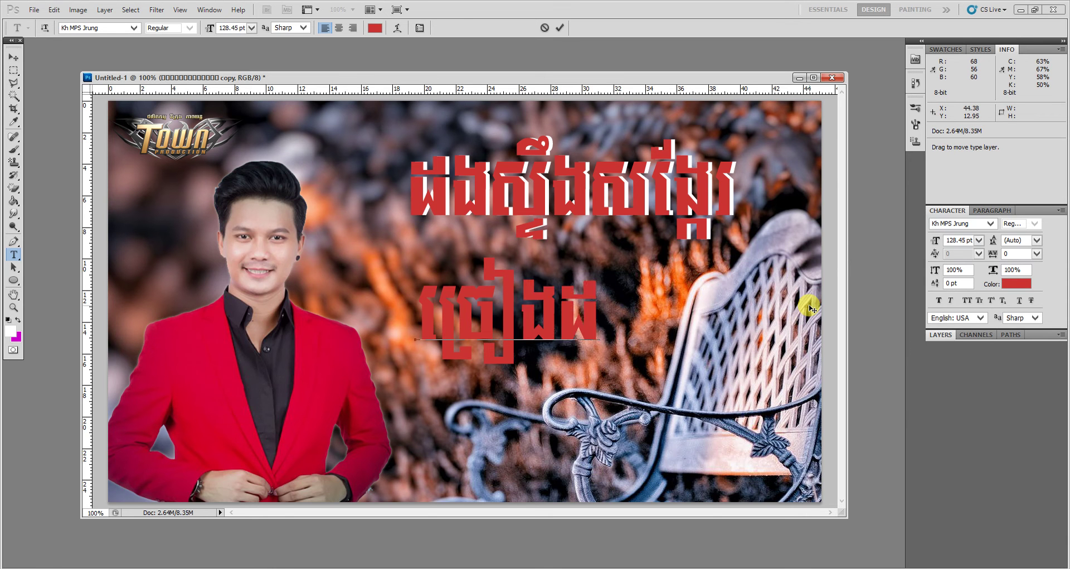
type("ៅយះ")
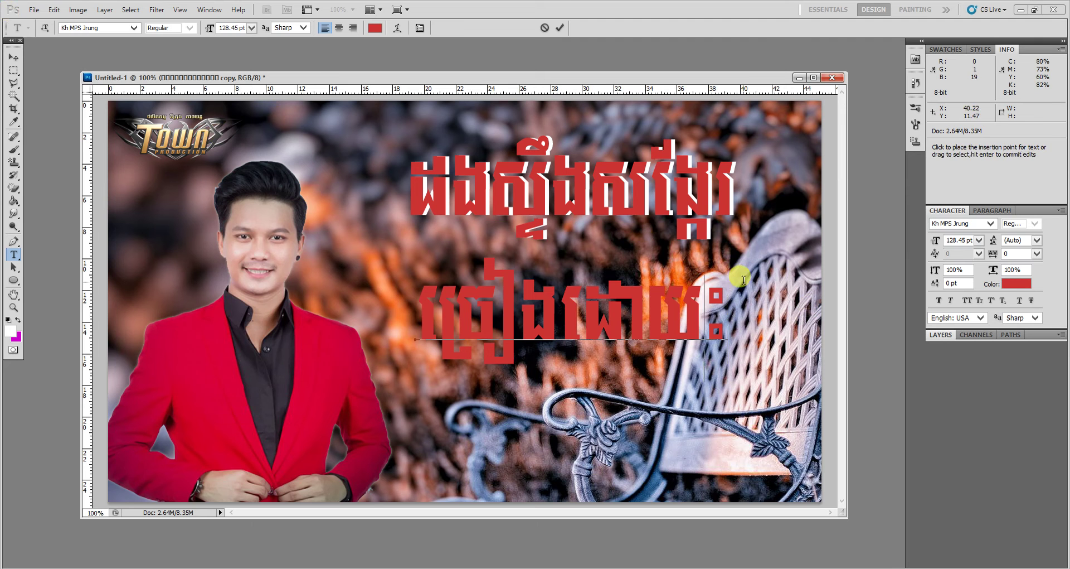
left_click(14, 57)
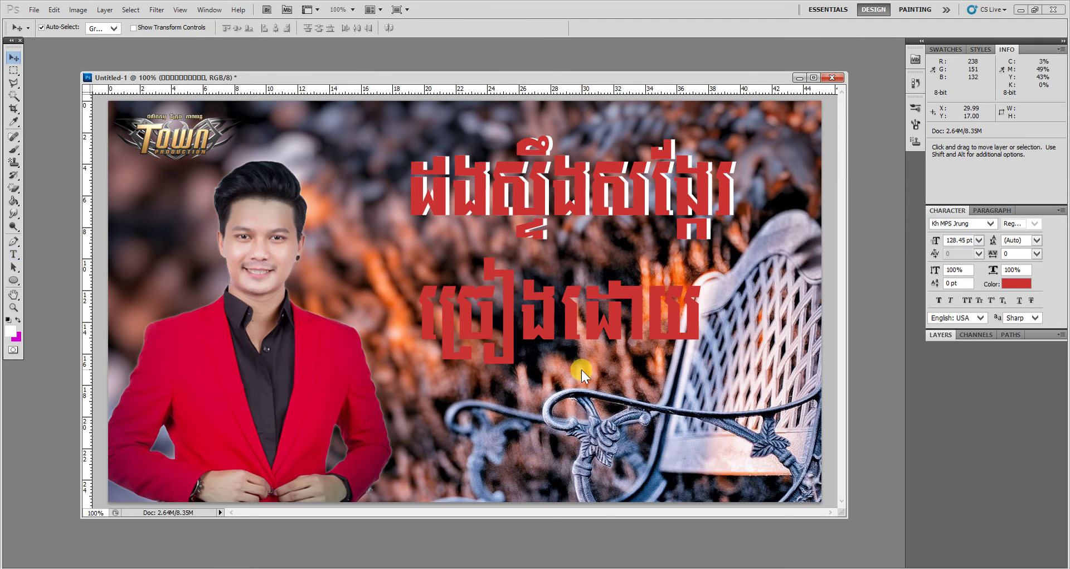
Shrink the credit line to subtitle size, extend its Khmer text, and centre it under the title
key("ctrl+t")
mouse_move(704, 381)
left_mouse_down()
mouse_move(639, 298)
mouse_move(511, 284)
left_mouse_up()
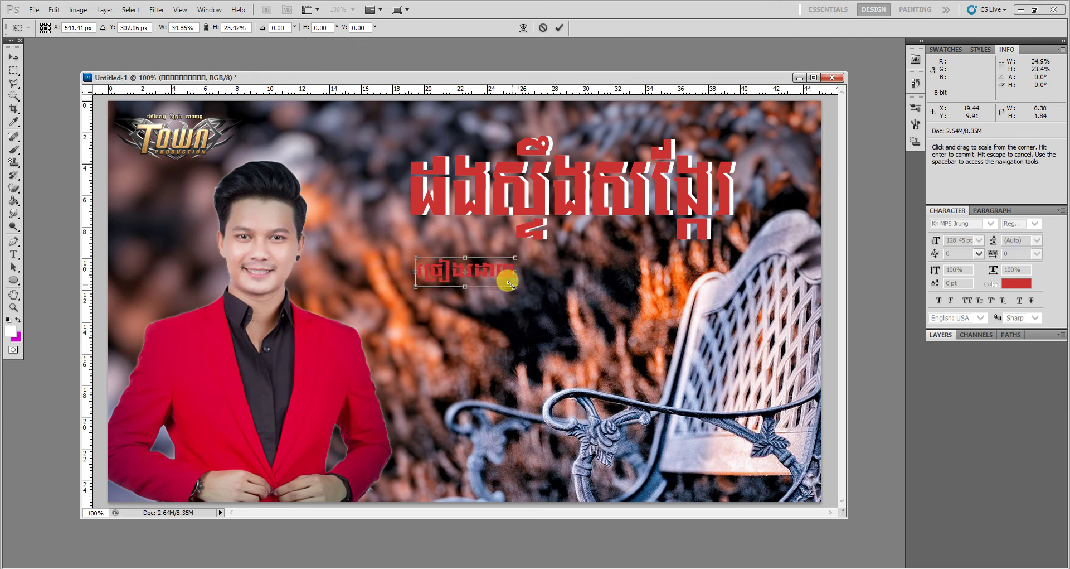
key("Return")
left_click(13, 254)
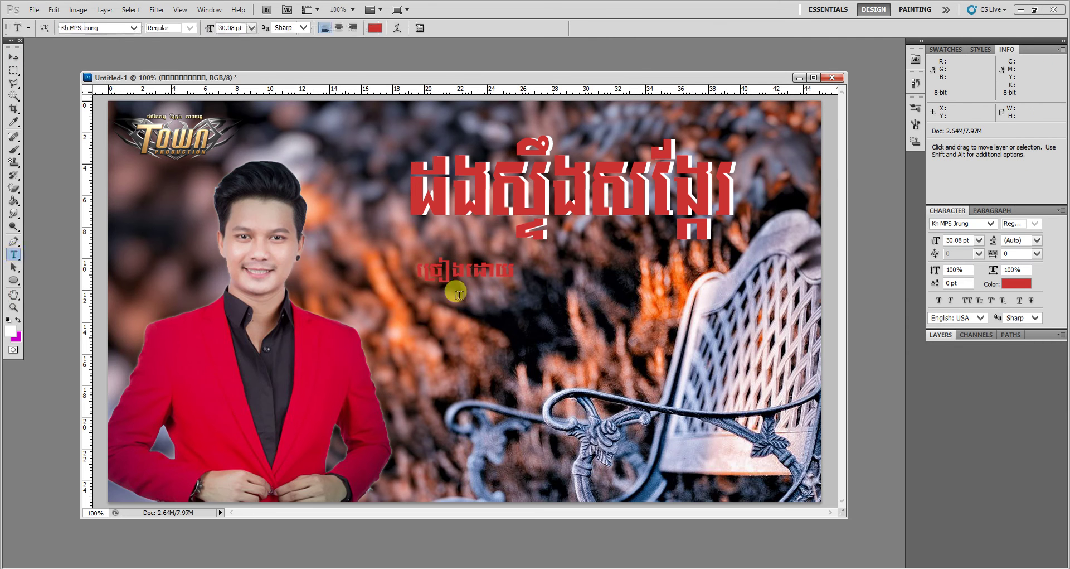
left_click(538, 277)
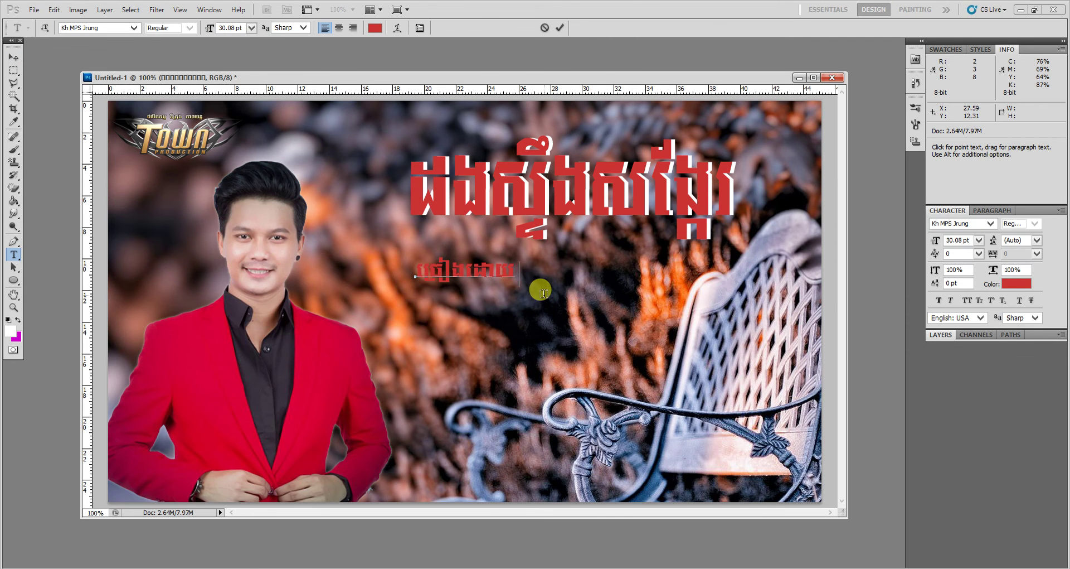
type("ជឺៅះ")
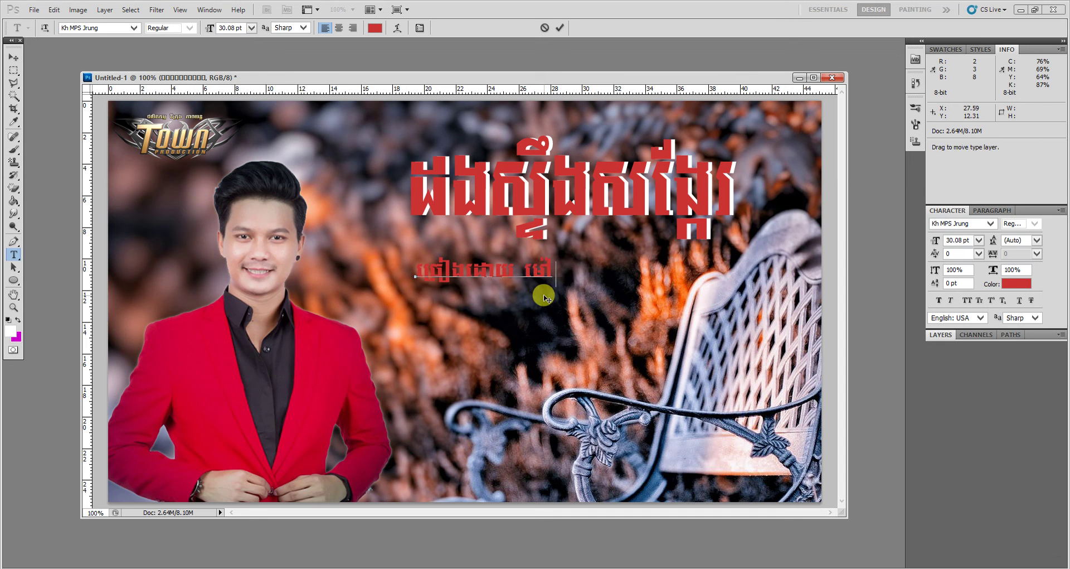
type("ជី")
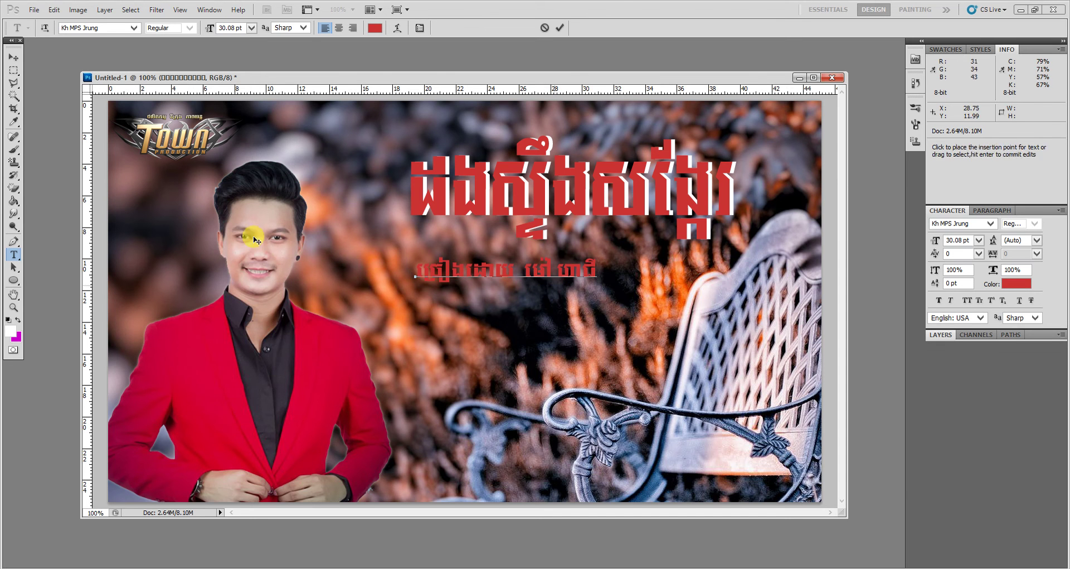
left_click(13, 58)
left_click_drag(554, 279, 610, 280)
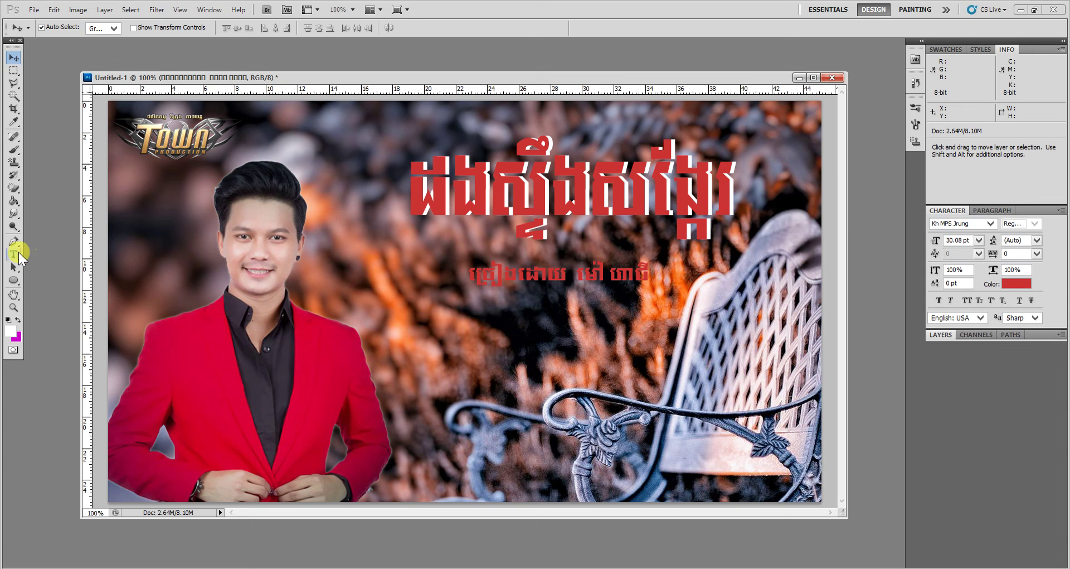
left_click(17, 254)
Change the credit line's text colour to black
left_click_drag(461, 265, 828, 242)
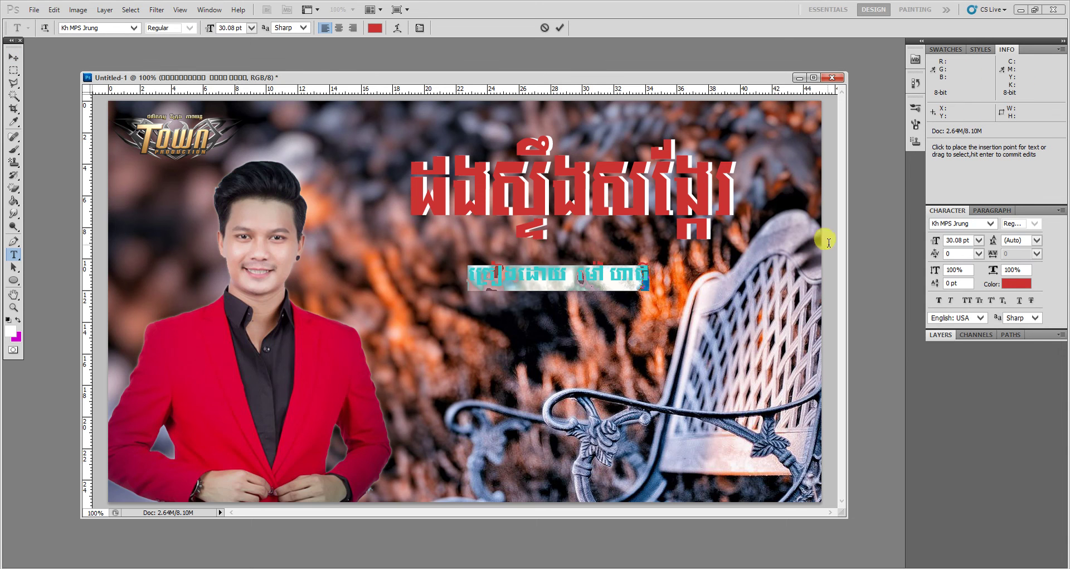
left_click(375, 28)
left_click(81, 190)
left_click(270, 49)
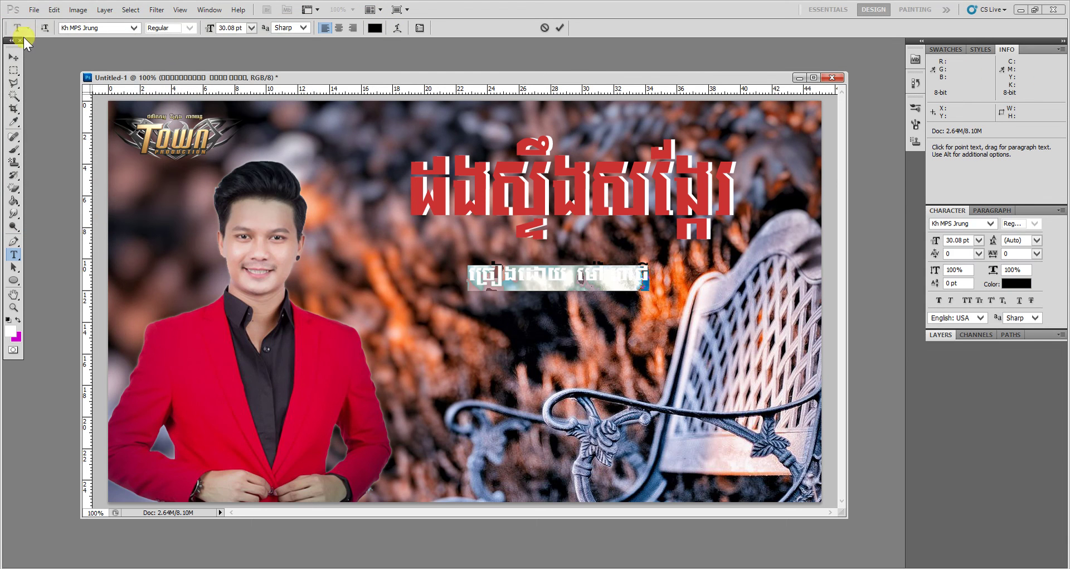
left_click(14, 57)
Give the credit line a white stroke outline and nudge it slightly under the title
left_click(104, 10)
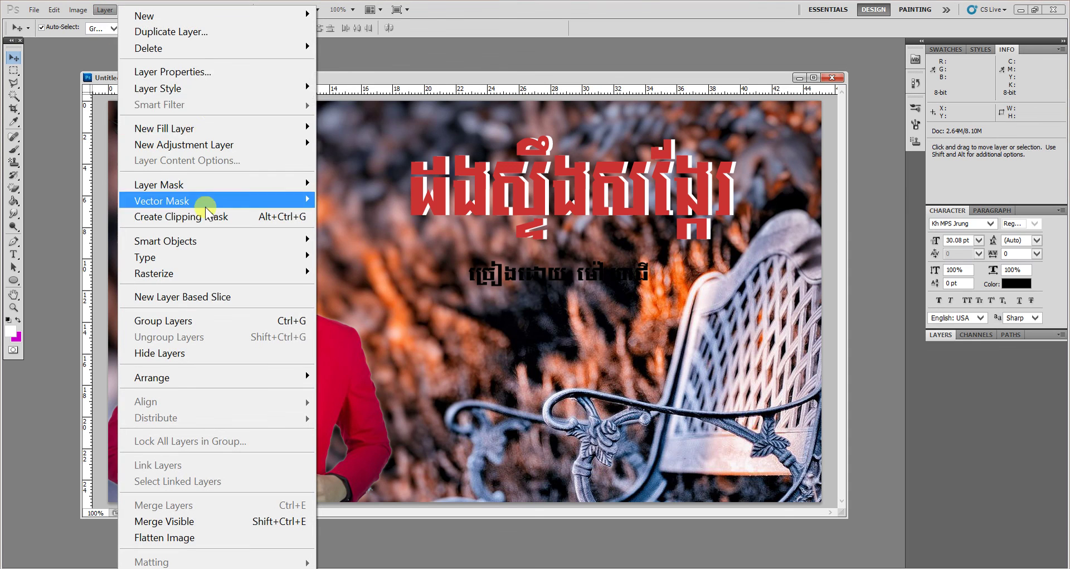
key("Escape")
key("Escape")
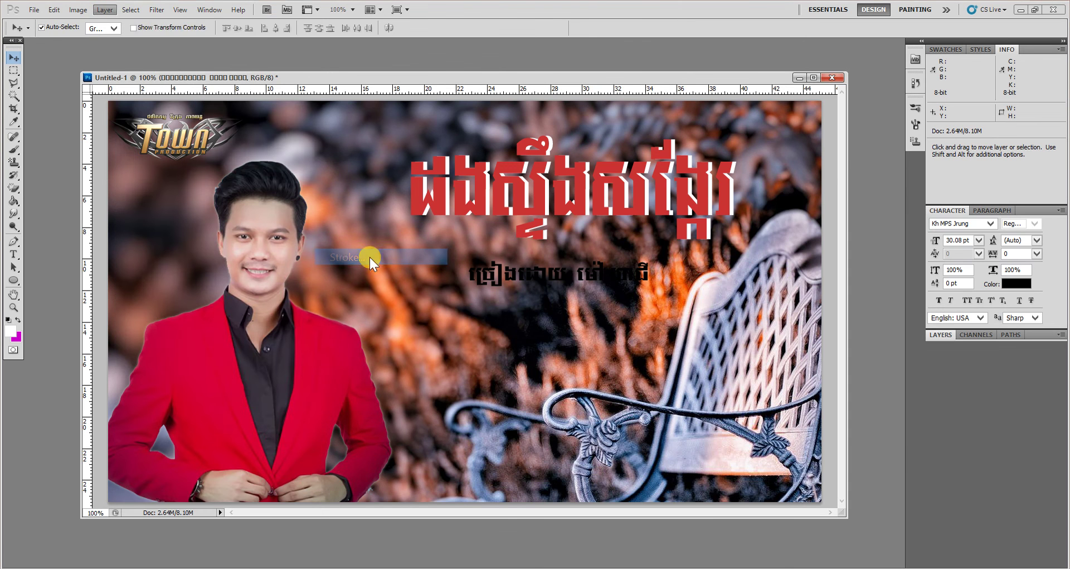
key("h")
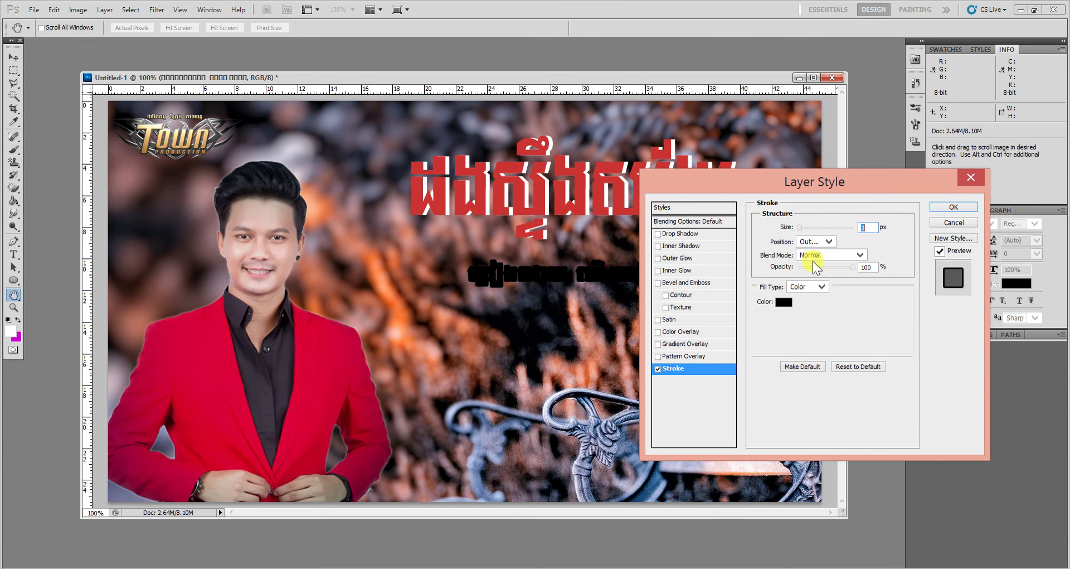
left_click(786, 300)
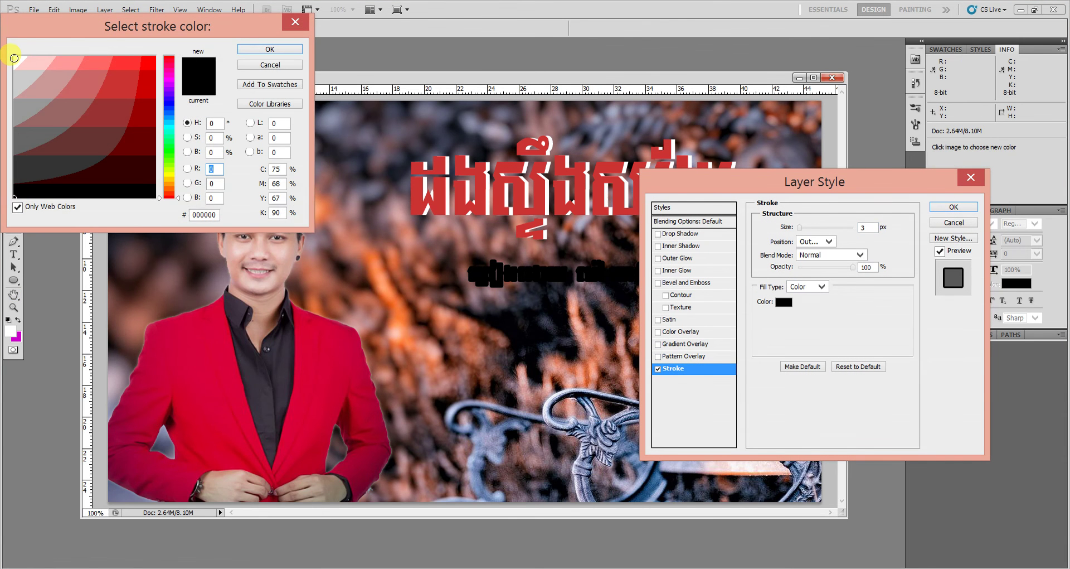
left_click(13, 58)
left_click(269, 49)
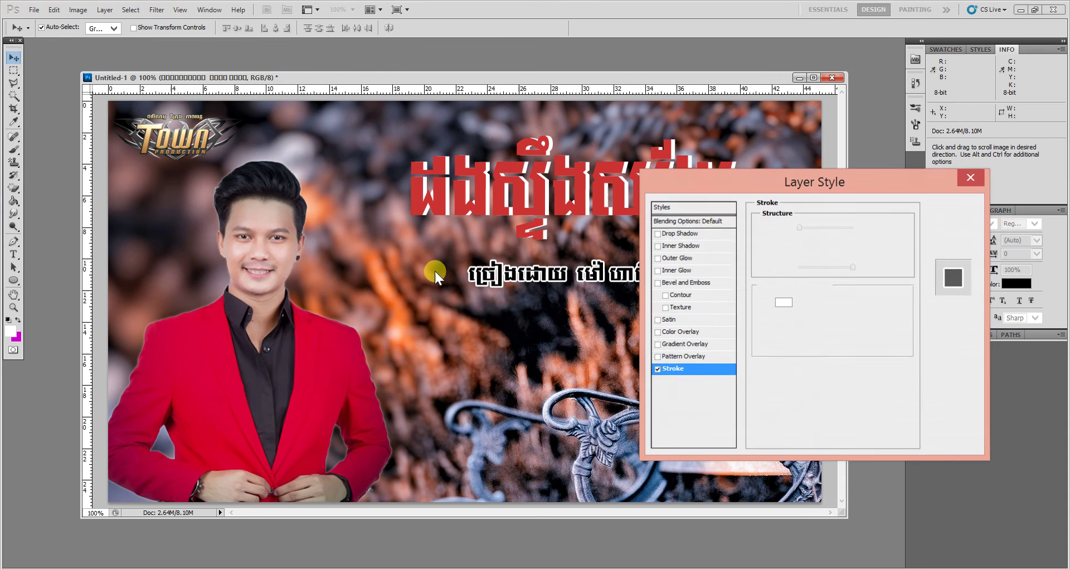
key("Return")
left_click_drag(567, 274, 565, 277)
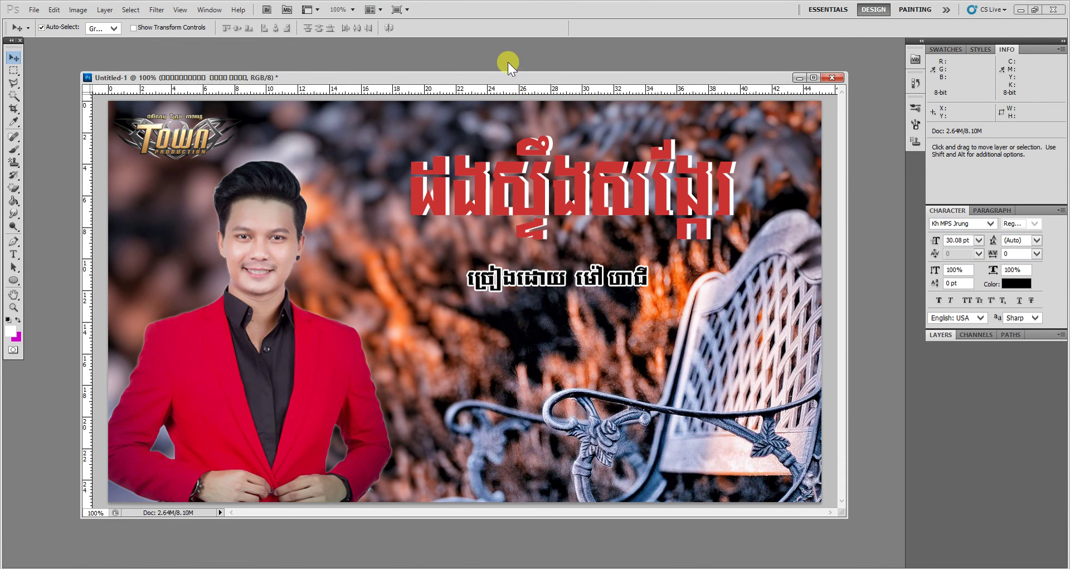
left_click_drag(521, 72, 506, 63)
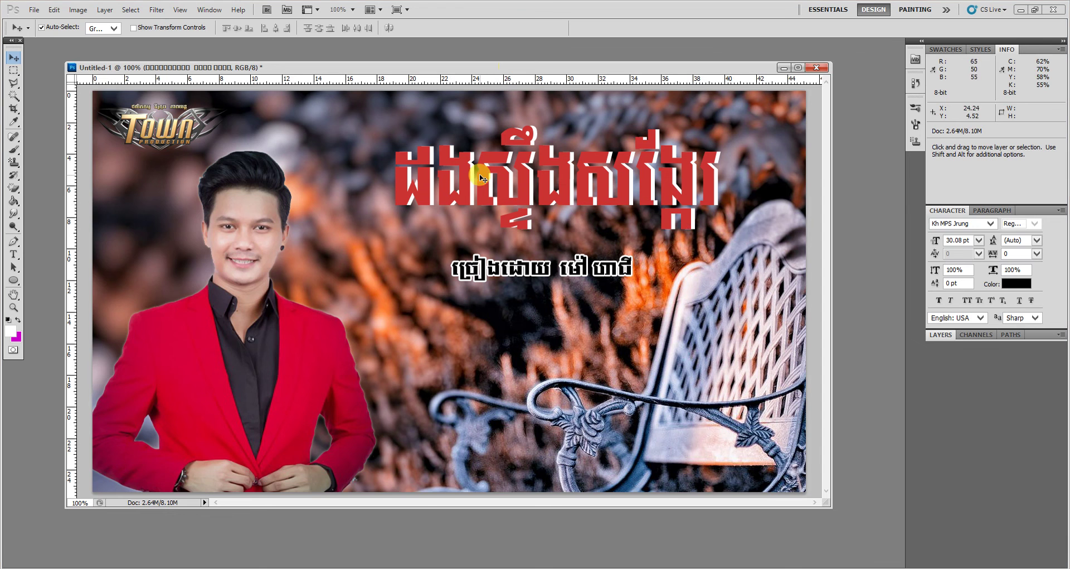
Save the cover to the desktop as maximum-quality JPEG asd.jpg and centre its icon there
left_click(32, 9)
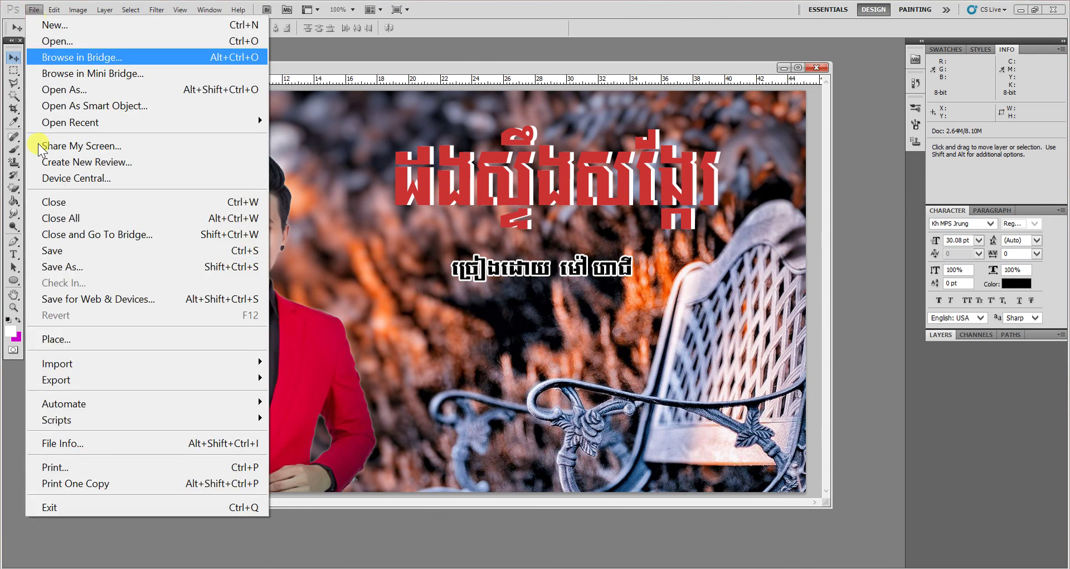
left_click(106, 270)
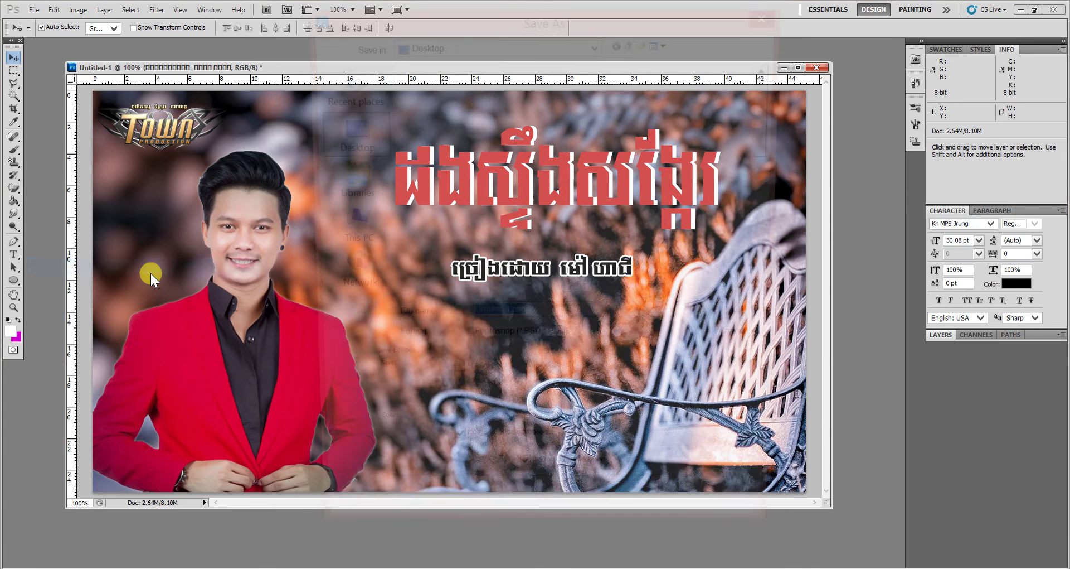
left_click(557, 349)
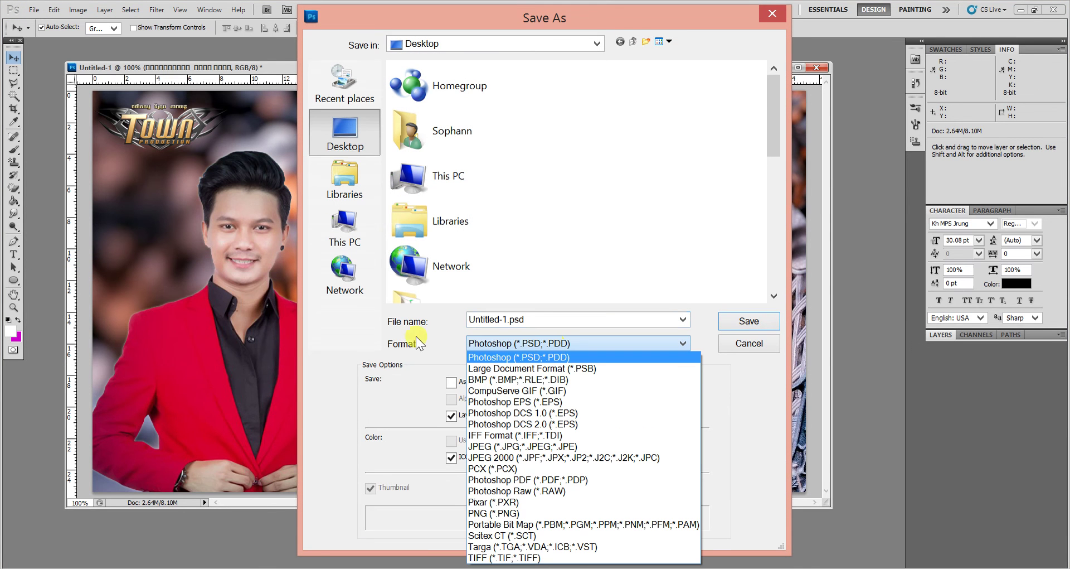
left_click(578, 449)
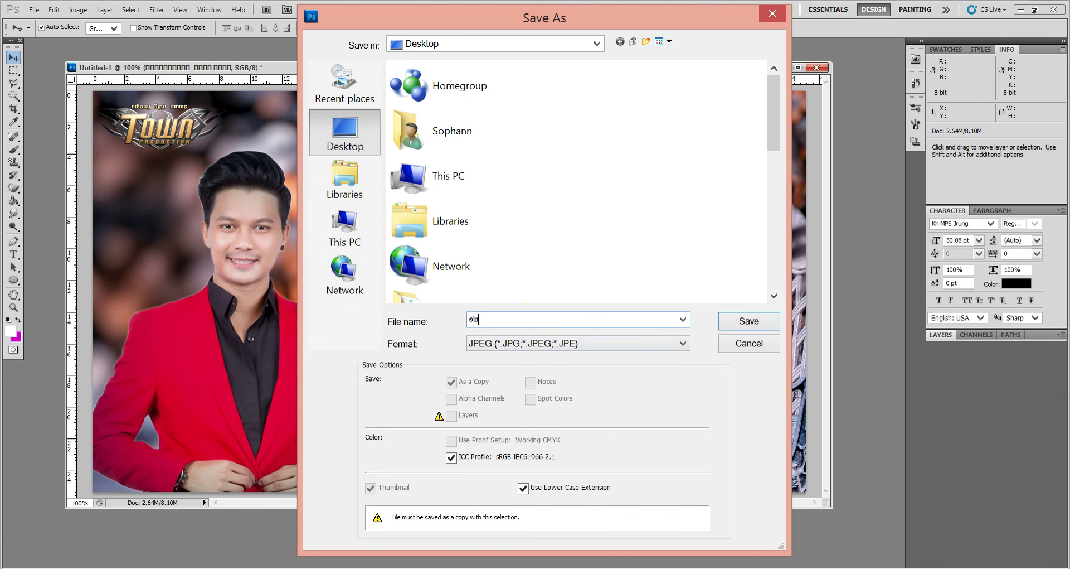
left_click(480, 315)
type("asd.jpg")
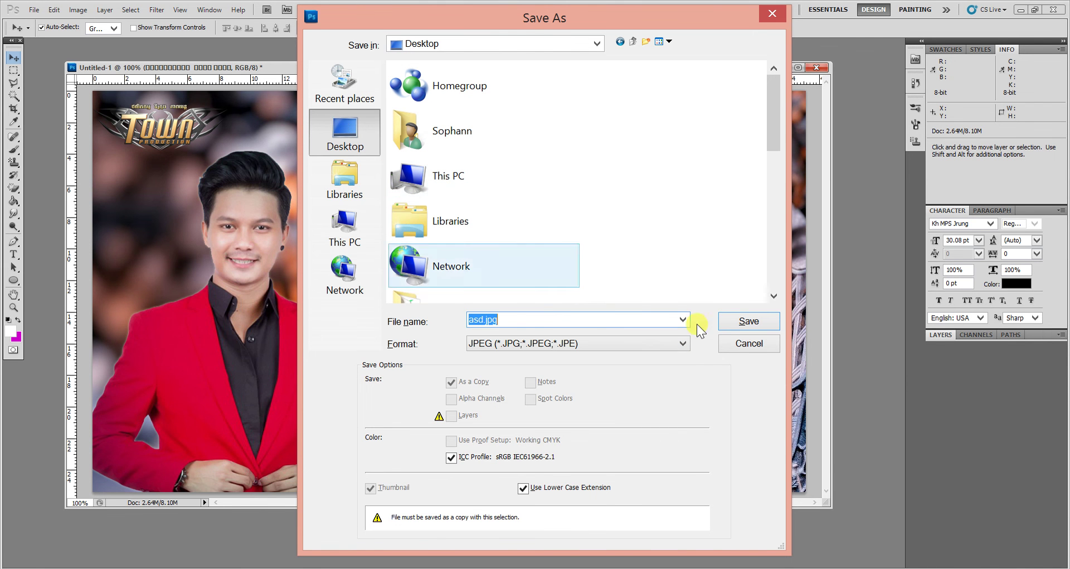
left_click(766, 319)
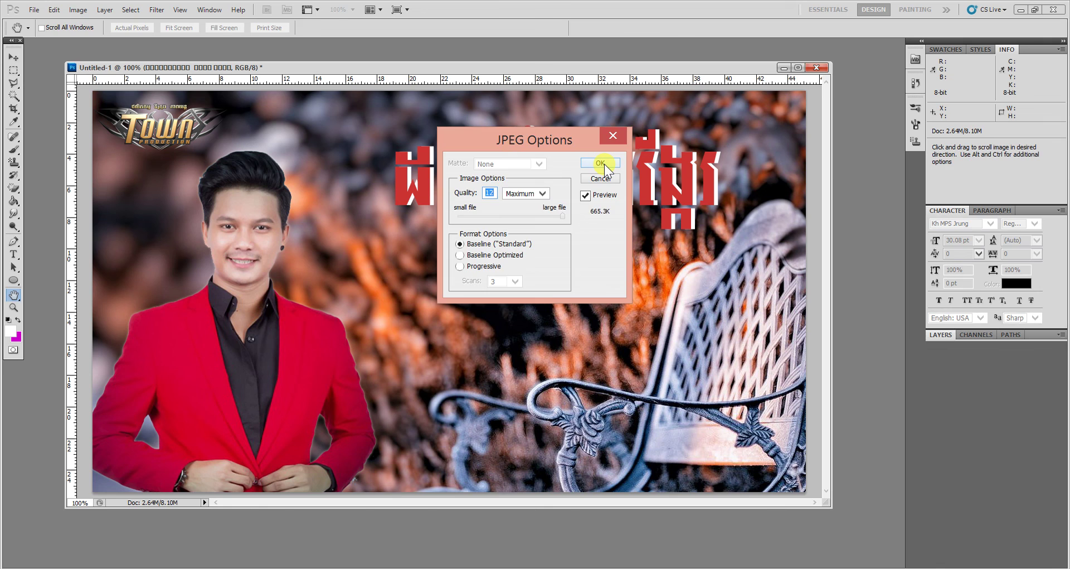
left_click(604, 164)
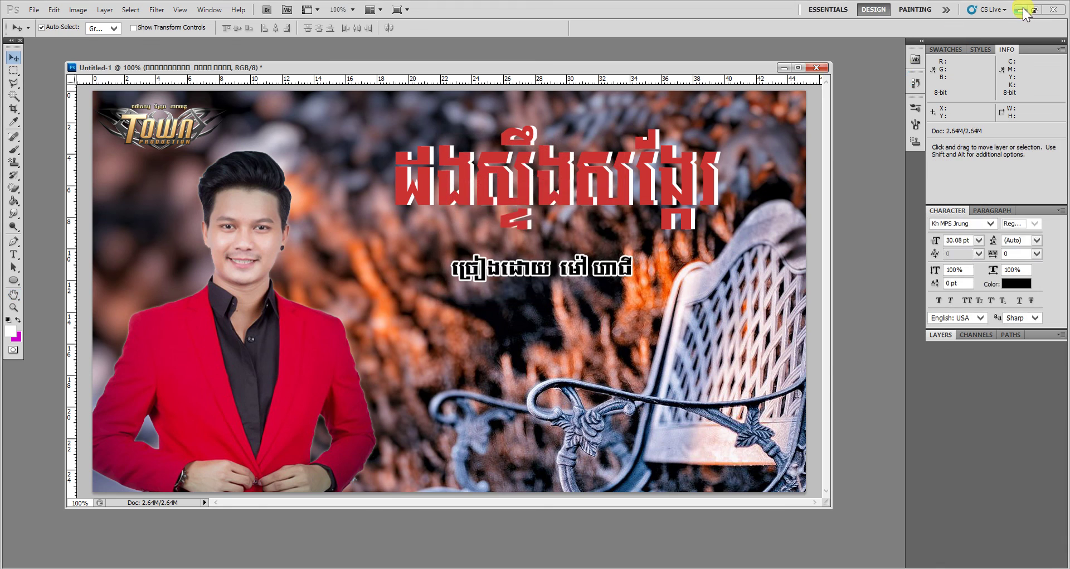
left_click(1021, 9)
left_click_drag(418, 129, 549, 384)
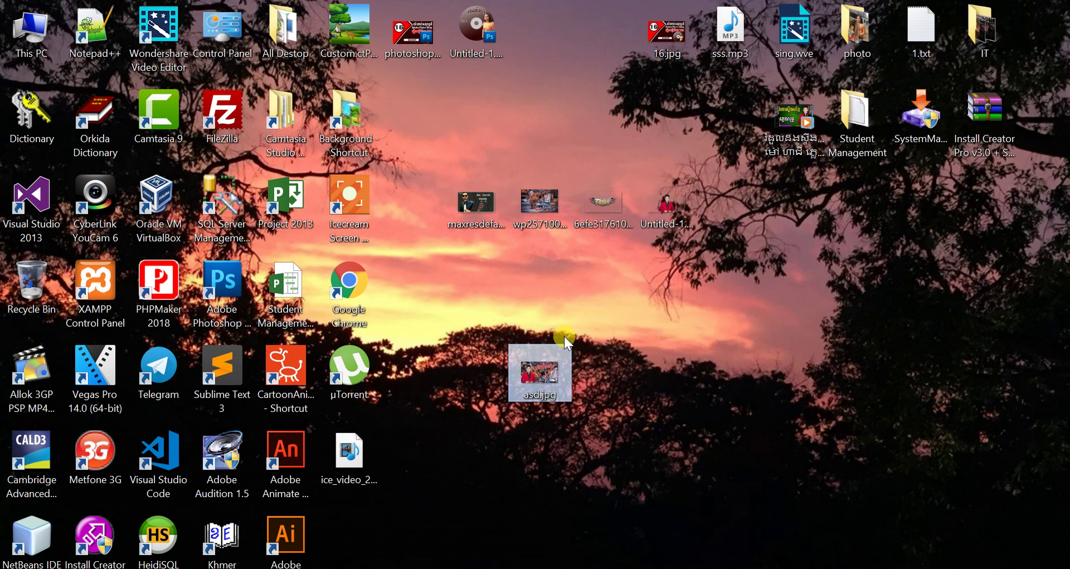
Preview asd.jpg in Photo Viewer as a window placed on the left
right_click(547, 359)
left_click(617, 139)
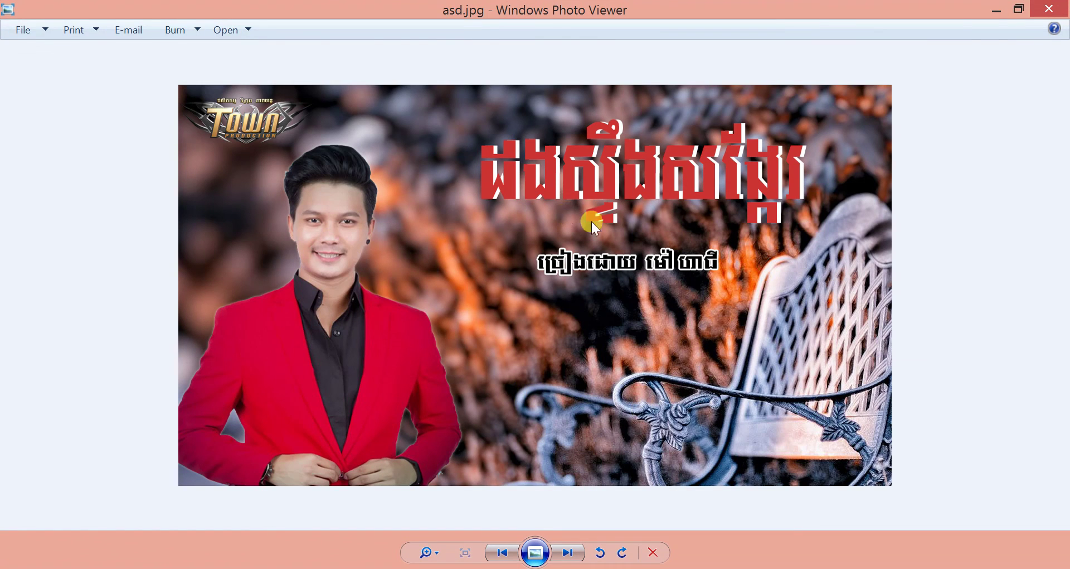
left_click(1022, 10)
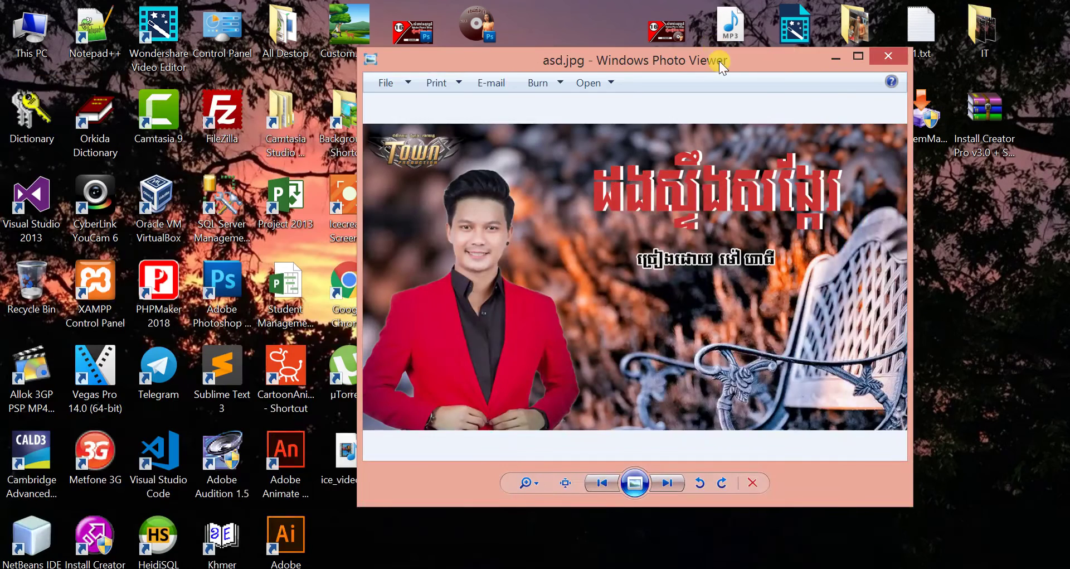
left_click_drag(722, 67, 310, 96)
left_click_drag(380, 85, 326, 87)
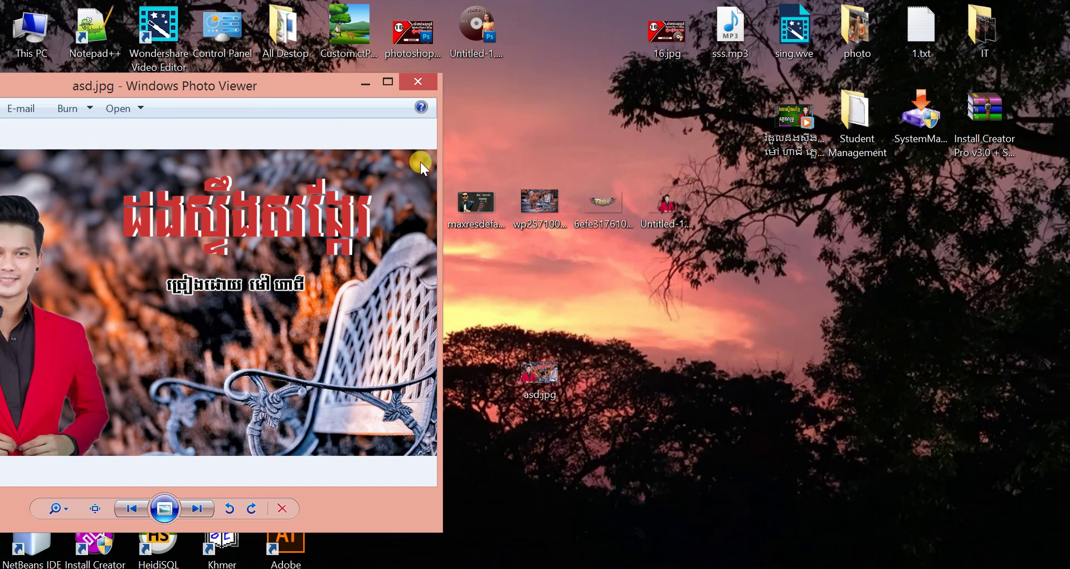
Preview maxresdefault.jpg in a second Photo Viewer window placed to the right
left_click_drag(475, 203, 725, 281)
right_click(744, 273)
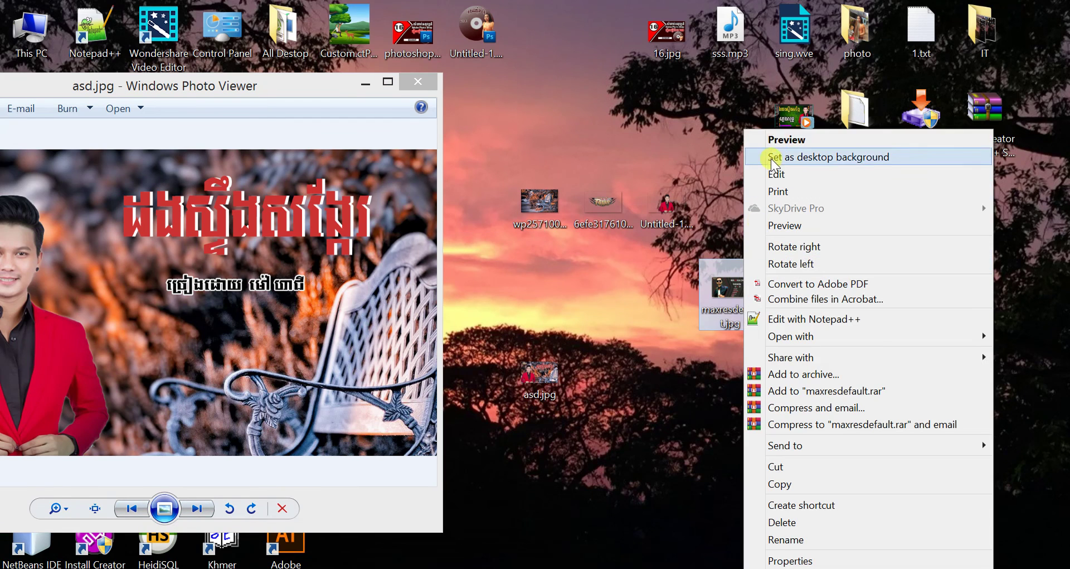
left_click(772, 140)
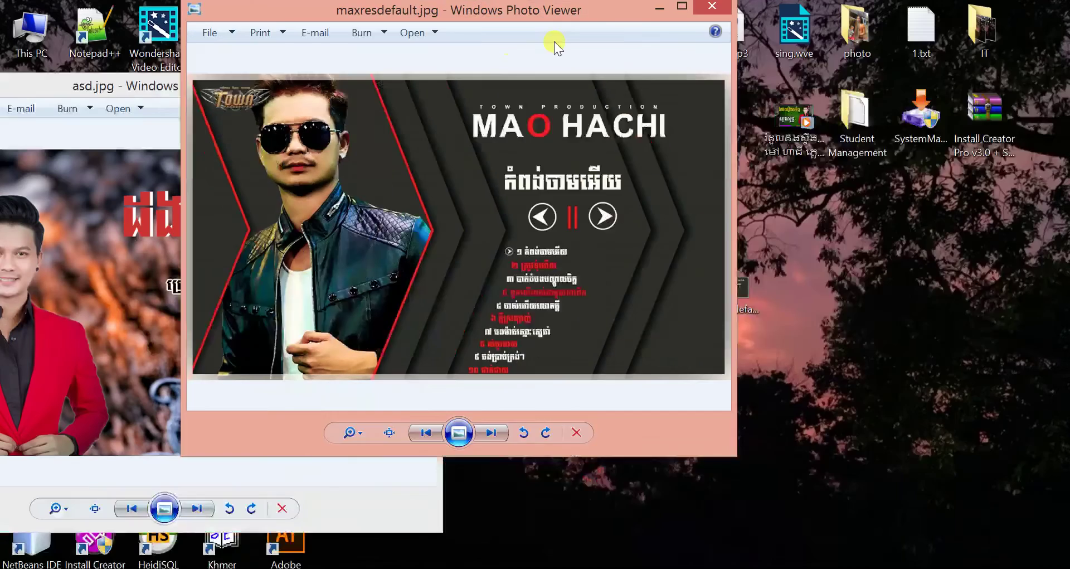
left_click_drag(554, 10, 862, 76)
Drag the asd.jpg and maxresdefault.jpg viewers side by side, bringing each to the front in turn
left_click_drag(304, 86, 355, 73)
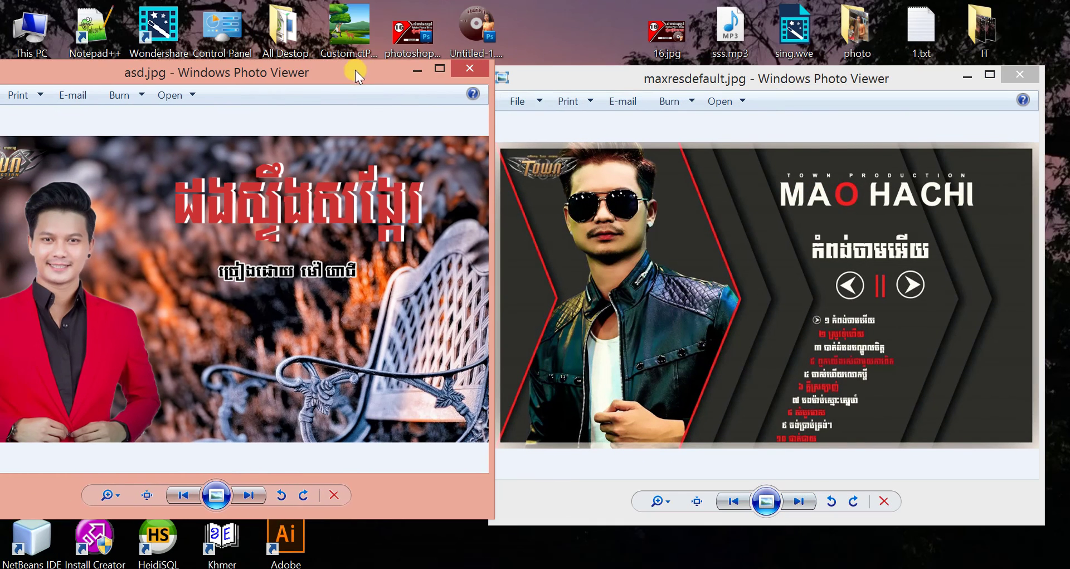
left_click_drag(609, 82, 632, 83)
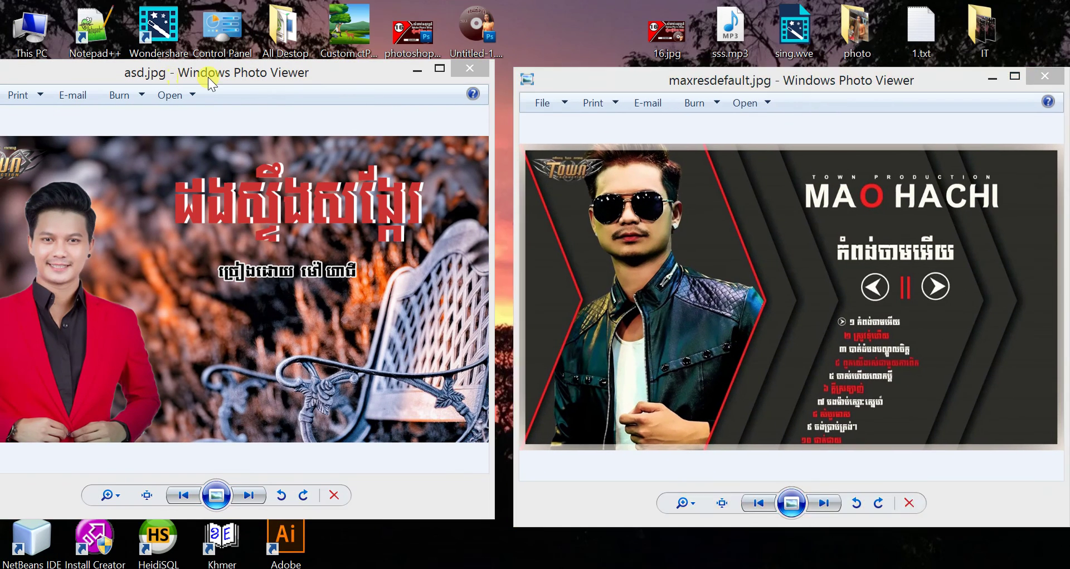
left_click_drag(175, 84, 209, 87)
left_click_drag(580, 85, 597, 85)
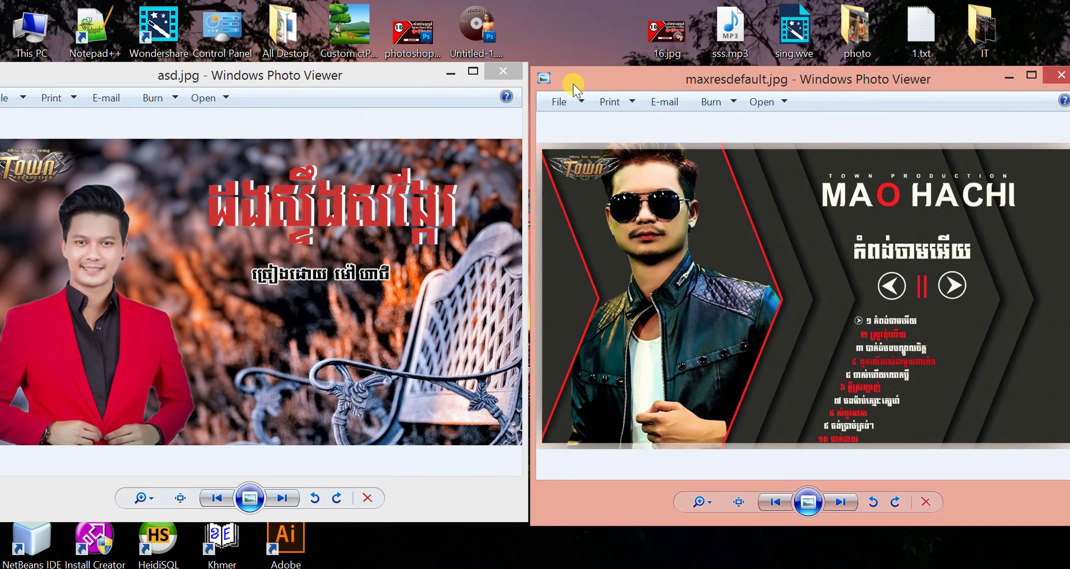
left_click_drag(421, 77, 449, 91)
left_click_drag(593, 92, 584, 95)
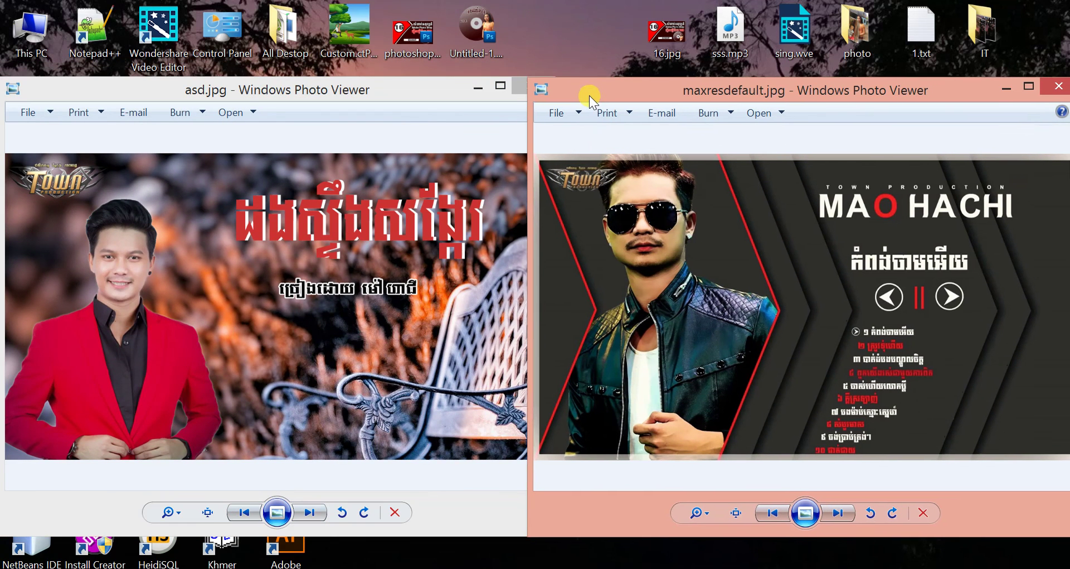
left_click_drag(584, 95, 589, 94)
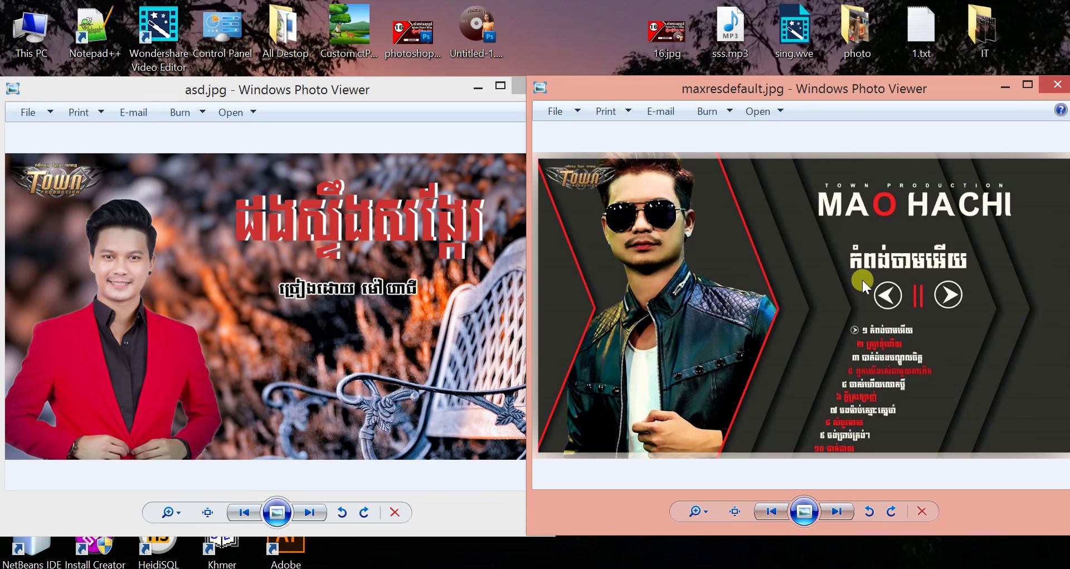
left_click(257, 98)
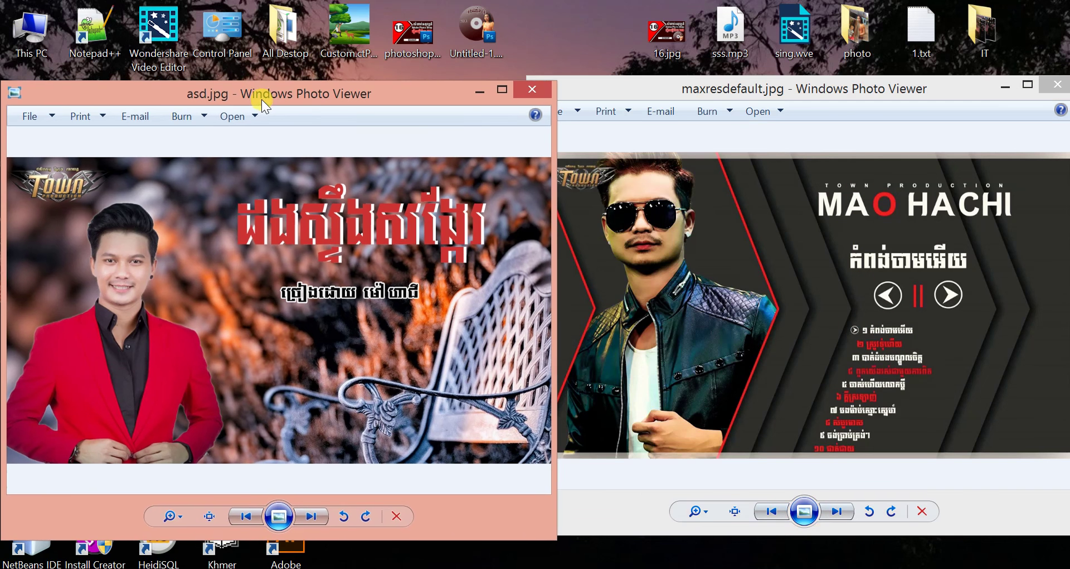
left_click(749, 90)
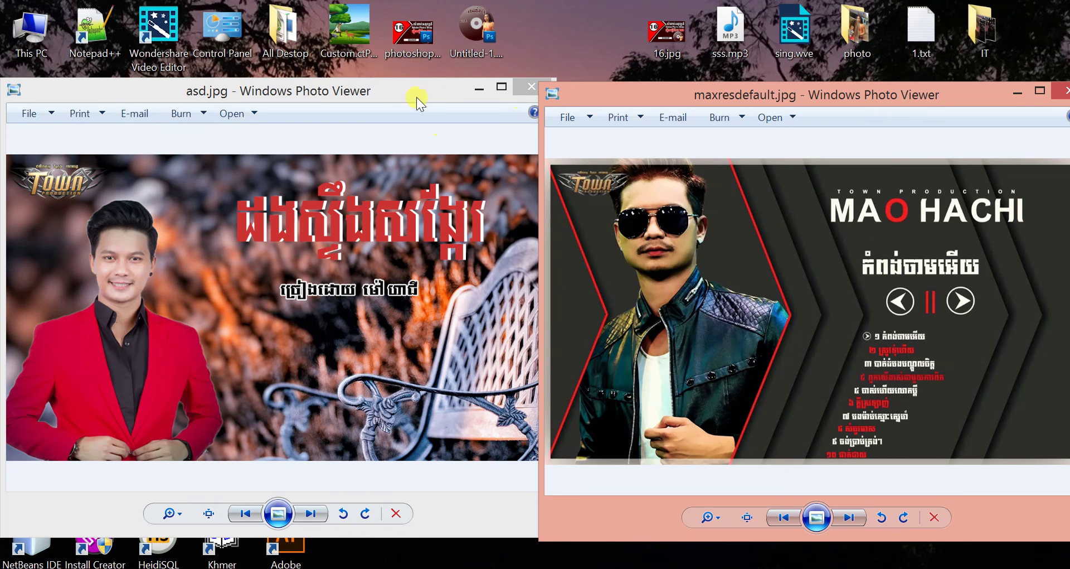
left_click_drag(660, 89, 661, 84)
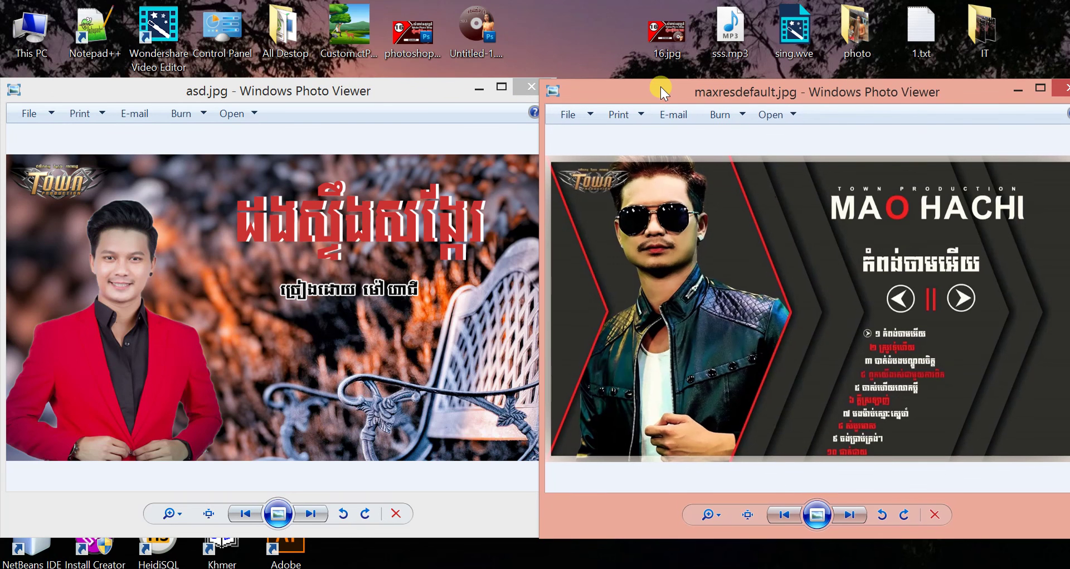